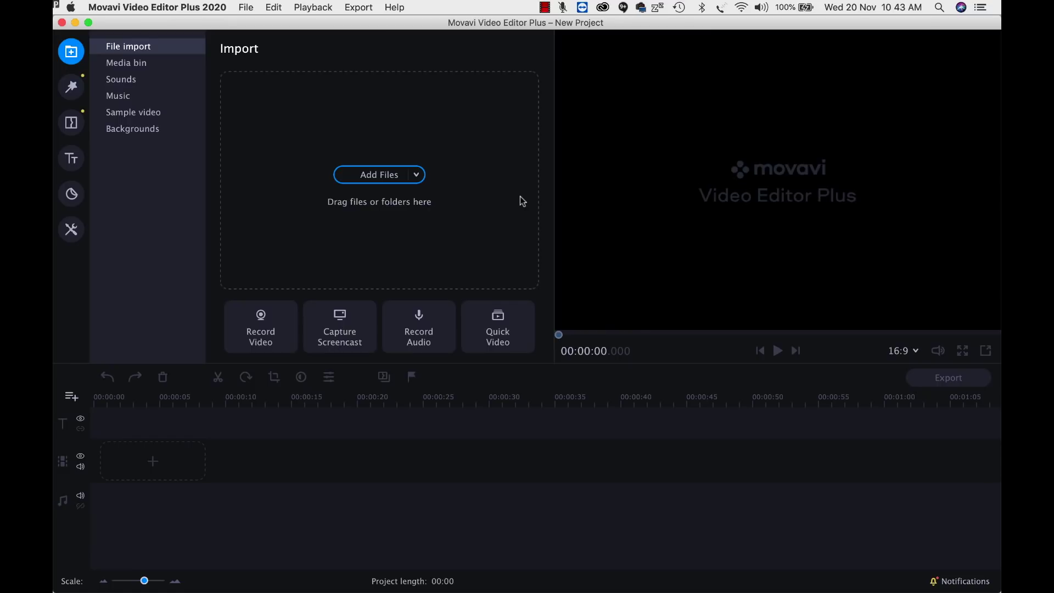
Open the webcam recorder, set the video capture device to FaceTime HD Camera, check the available resolutions, and return to editing
click(274, 336)
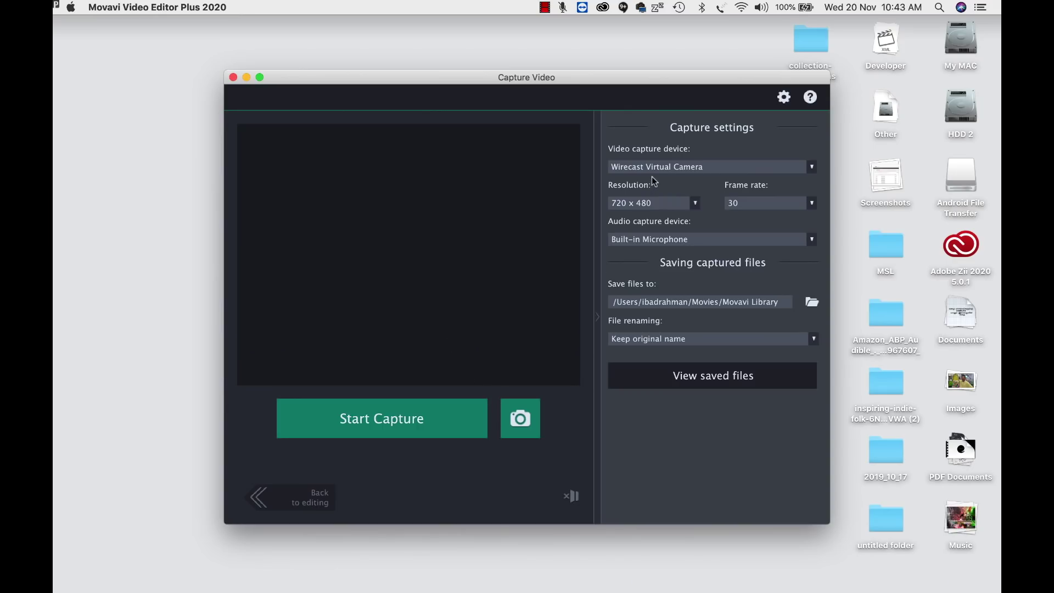
click(658, 168)
click(659, 187)
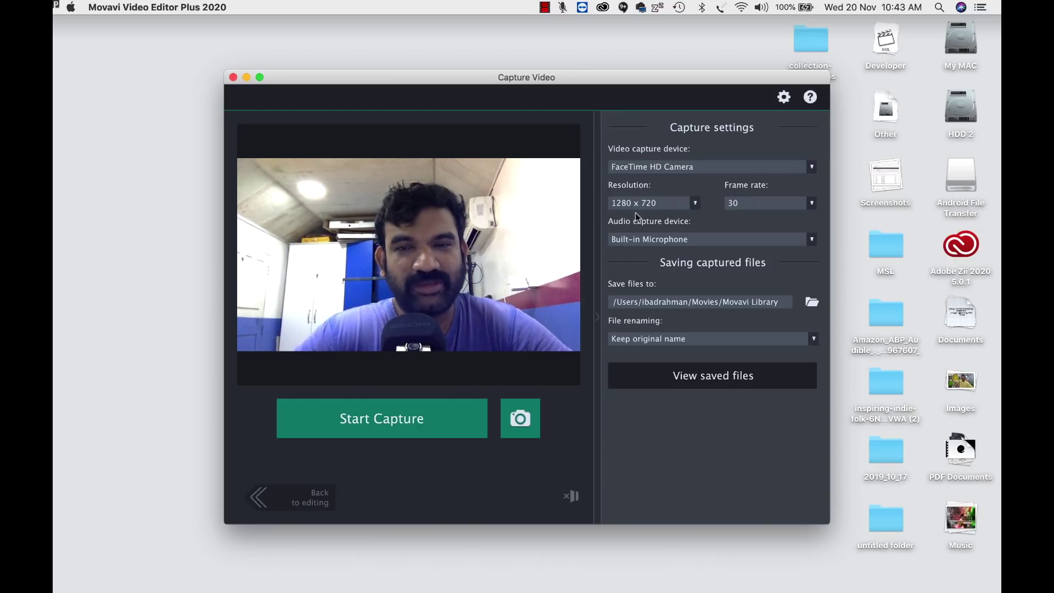
click(695, 204)
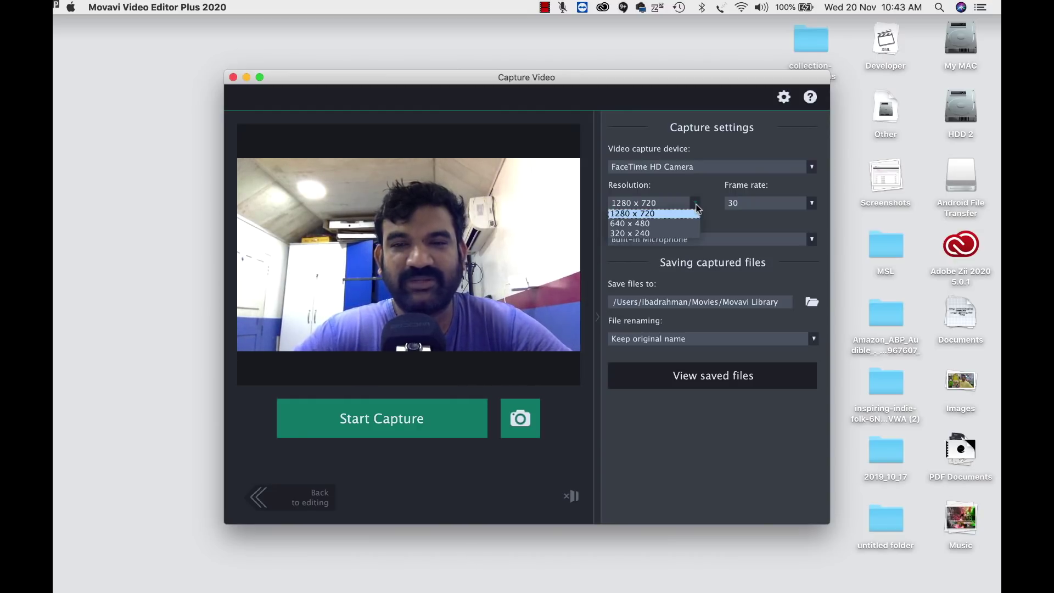
click(736, 223)
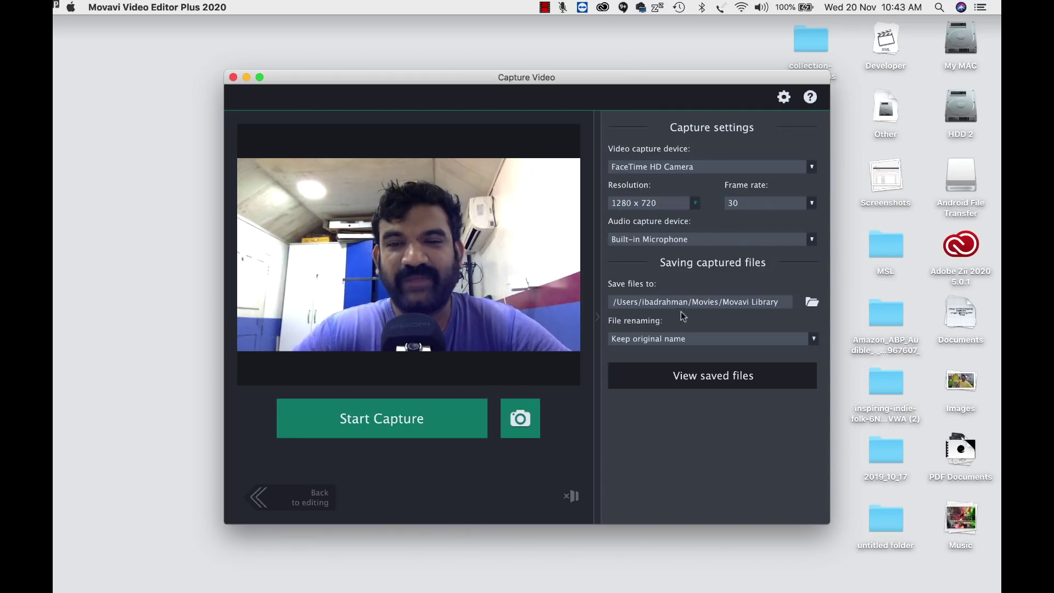
click(254, 502)
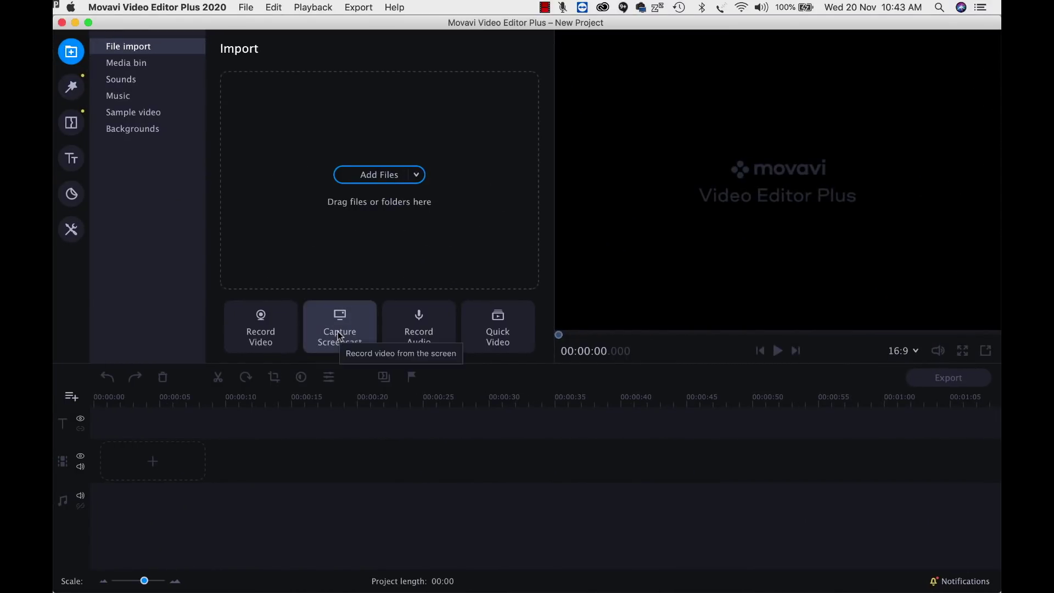
Open the screencast recorder, and browse the Filters, Transitions, Titles, Stickers and More Tools sections before returning to Import
click(337, 331)
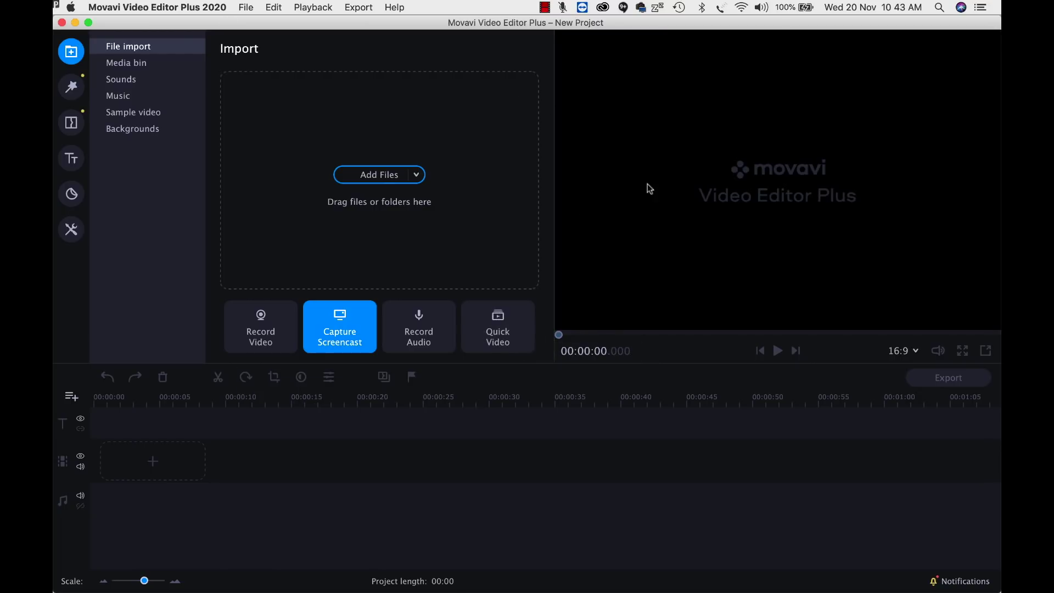
click(73, 87)
click(72, 122)
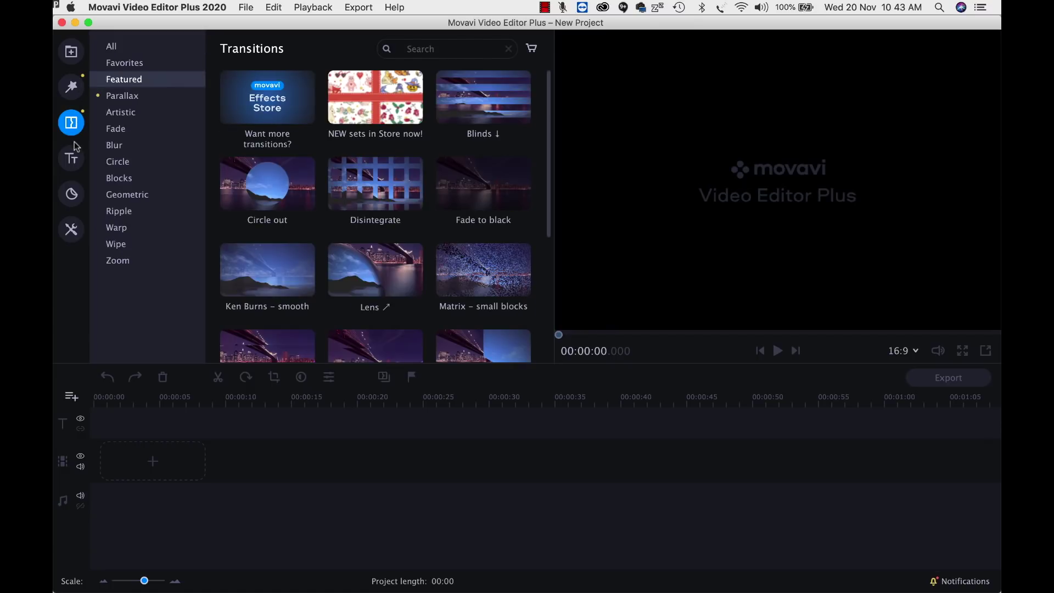
click(72, 157)
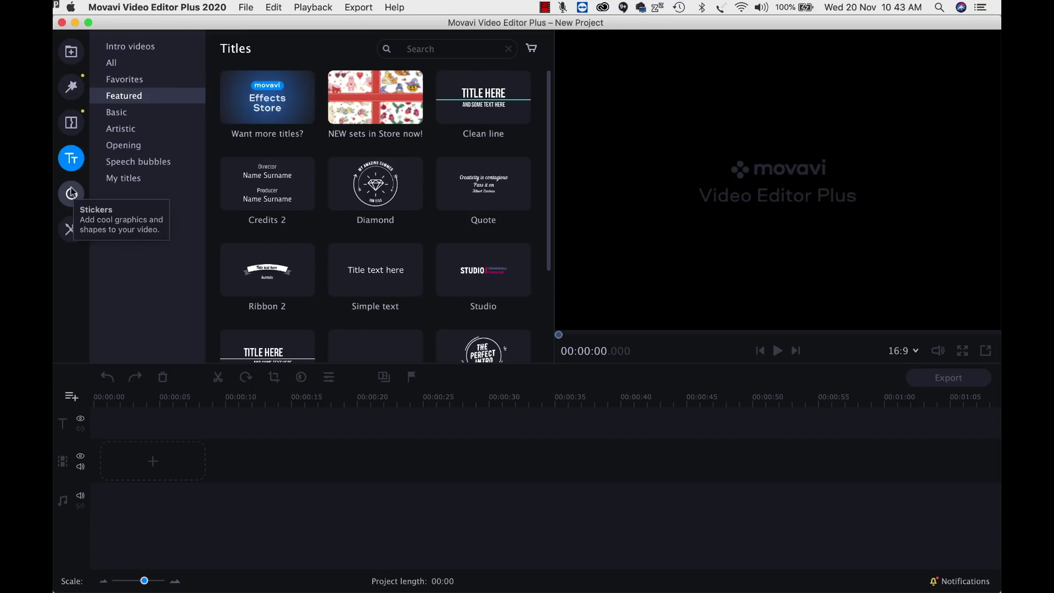
click(72, 193)
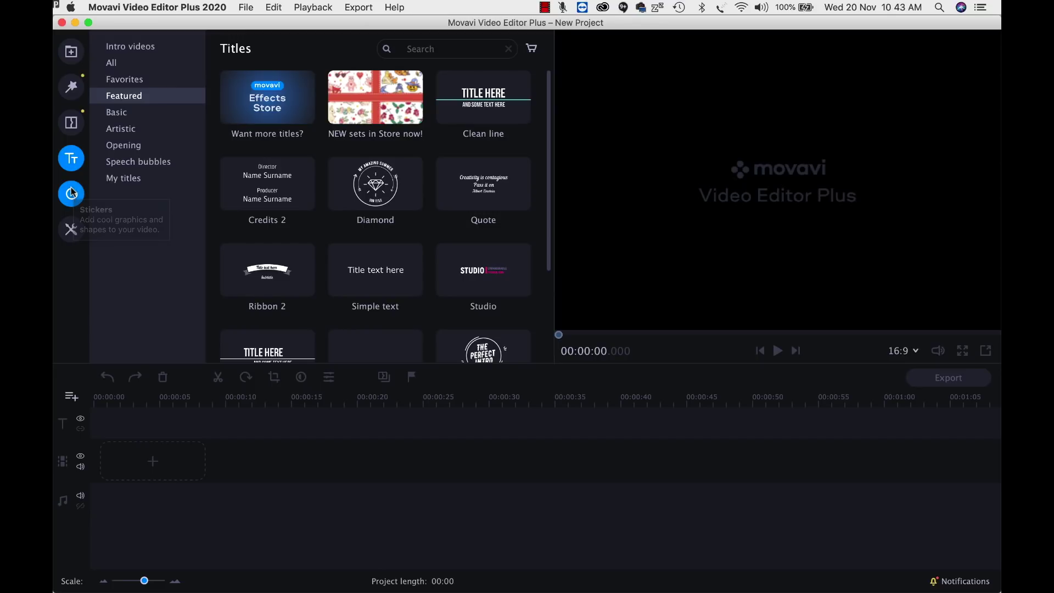
click(72, 229)
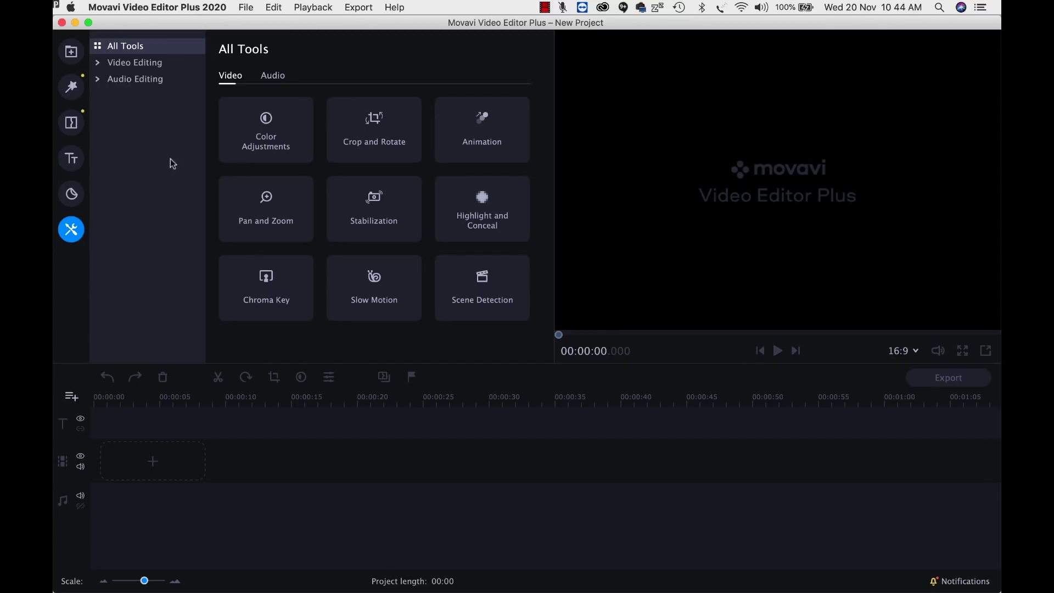
click(72, 51)
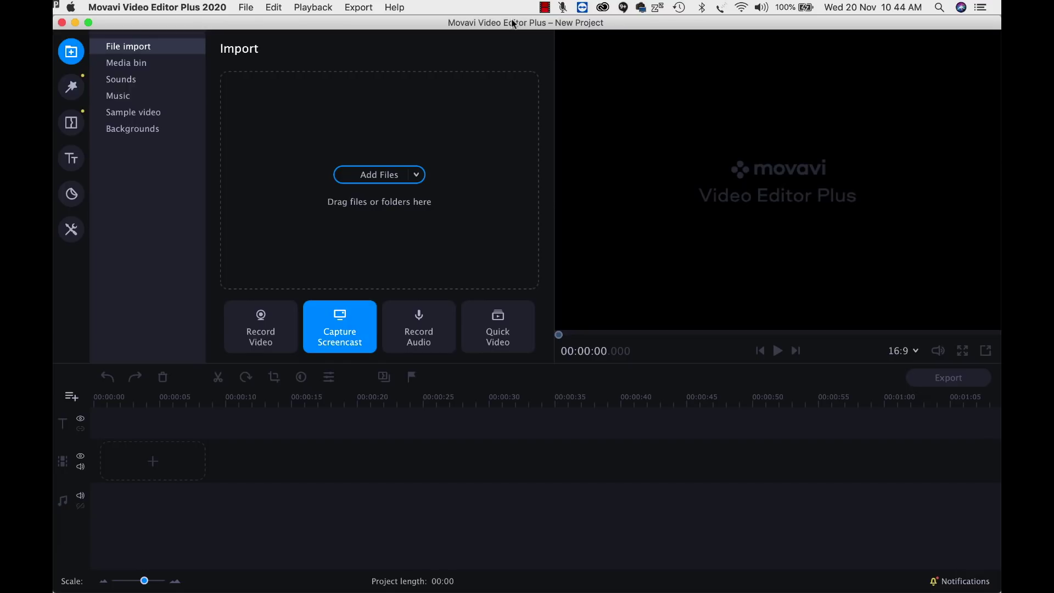
Switch to Finder and select all the video files in the Aaaaaaaa folder
drag(513, 24, 387, 69)
double_click(960, 107)
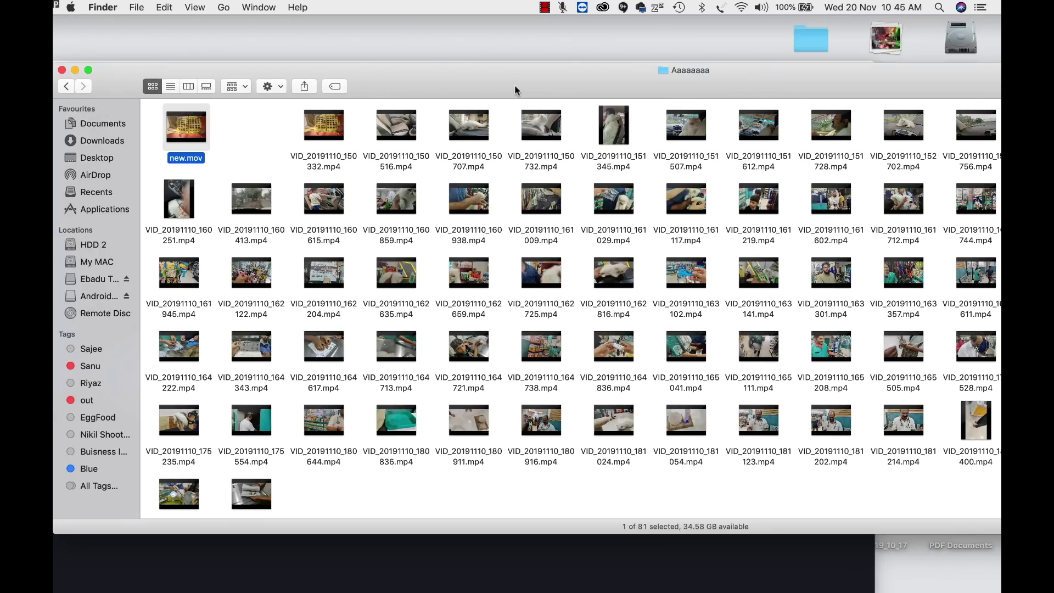
drag(515, 86, 703, 93)
key(super+a)
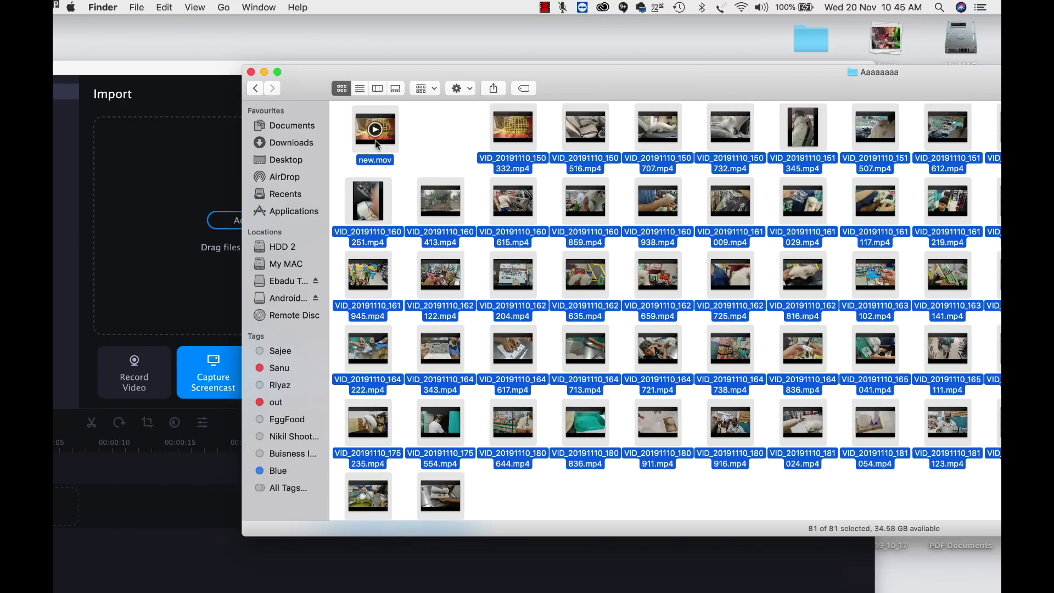
Import all the media files of the Aaaaaaaa folder into the Movavi Video Editor Plus project
click(225, 221)
click(695, 366)
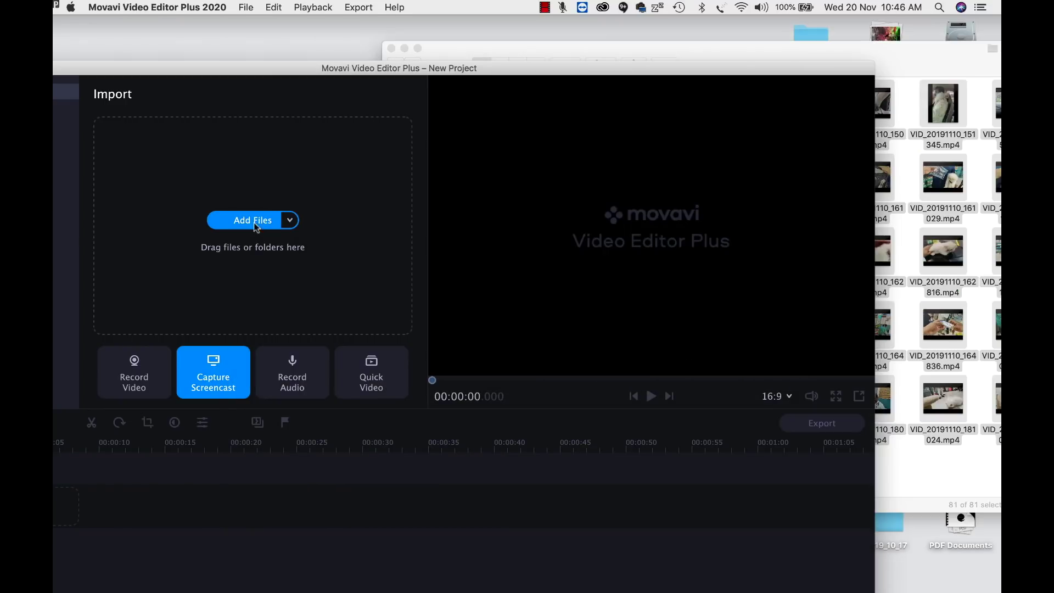
click(289, 221)
click(305, 245)
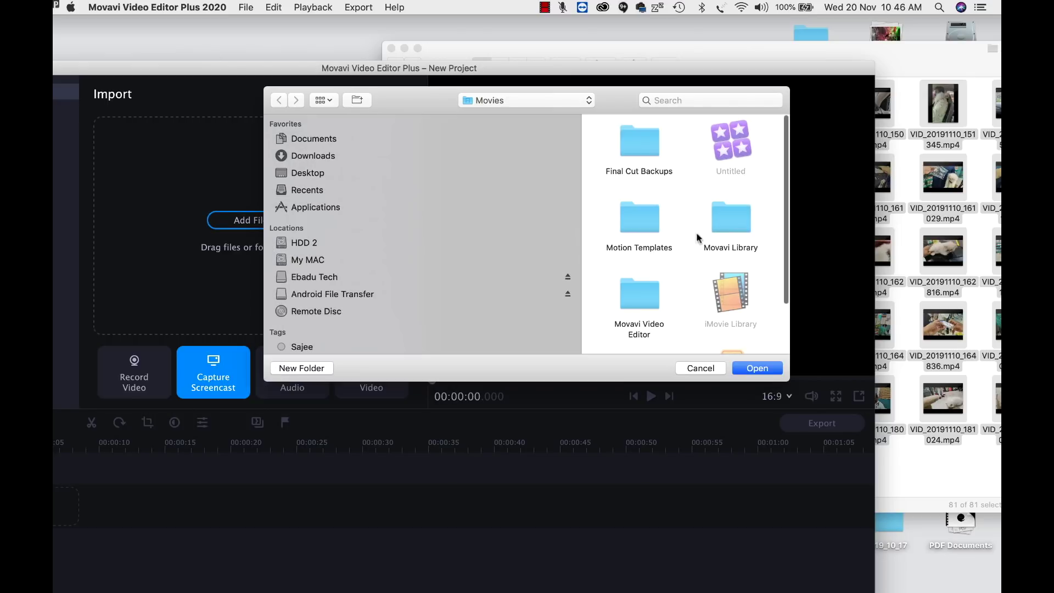
click(563, 103)
click(547, 152)
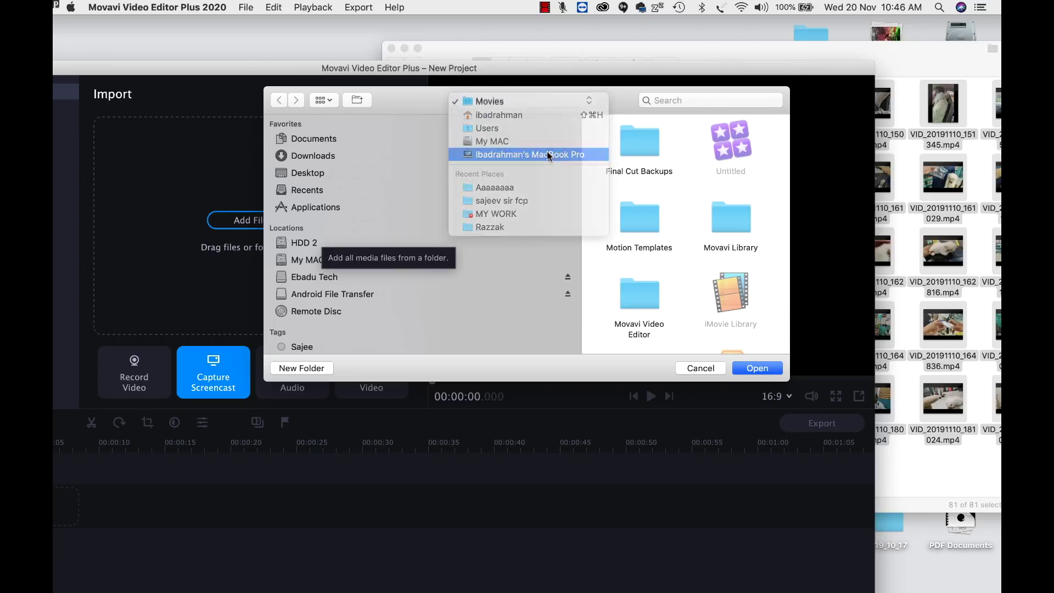
click(648, 145)
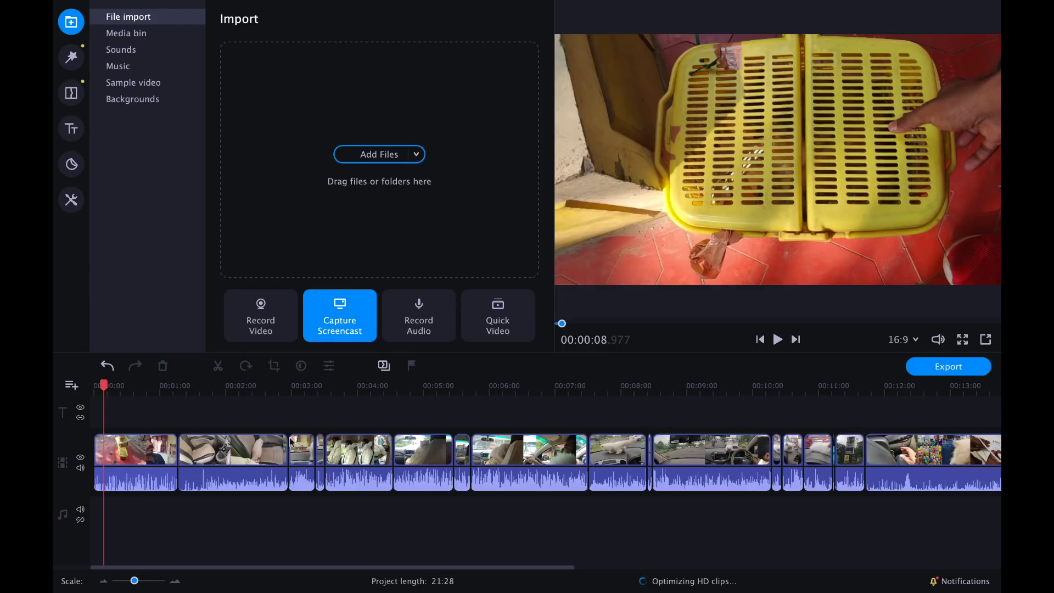
Examine the imported clips in the Media Bin, preview new.mov, and look at the start of the timeline in more detail
click(144, 37)
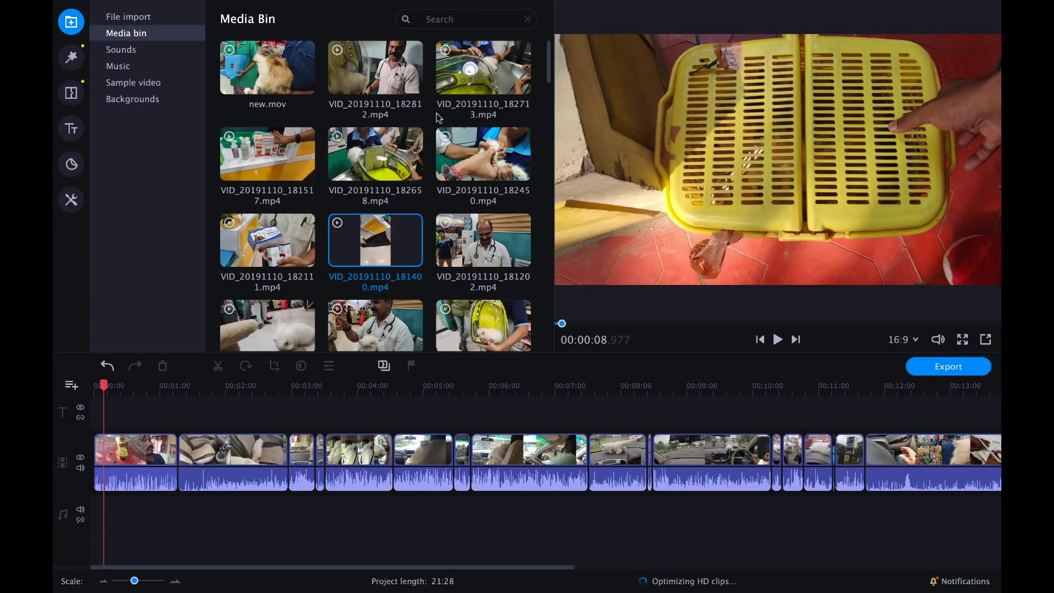
click(243, 77)
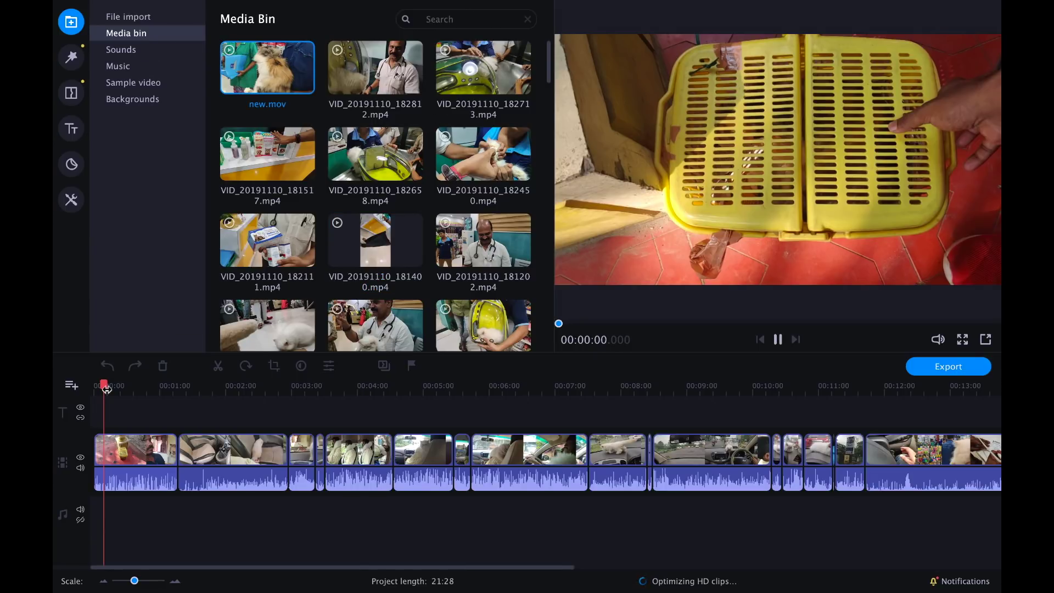
drag(134, 581, 141, 581)
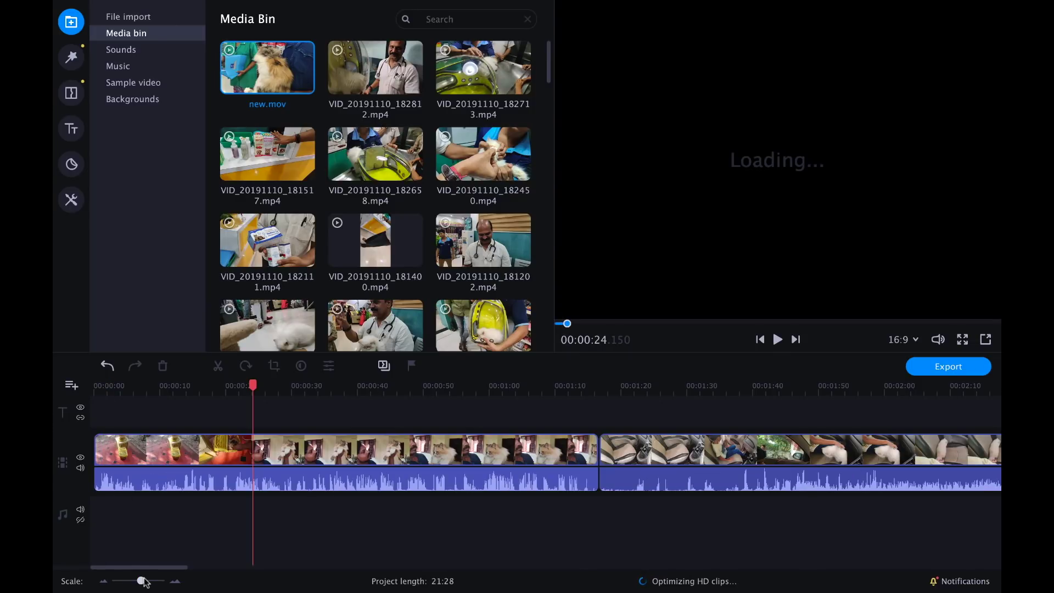
Select every clip on the timeline, detach their audio onto a separate track, and clear the selection
drag(142, 581, 127, 581)
drag(499, 418, 91, 555)
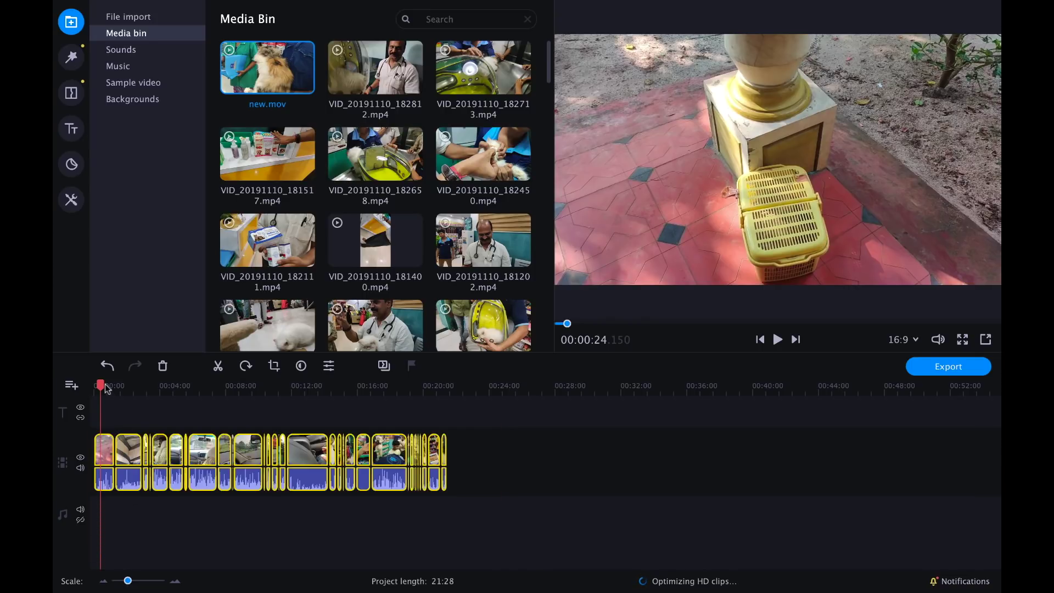
drag(101, 386, 295, 388)
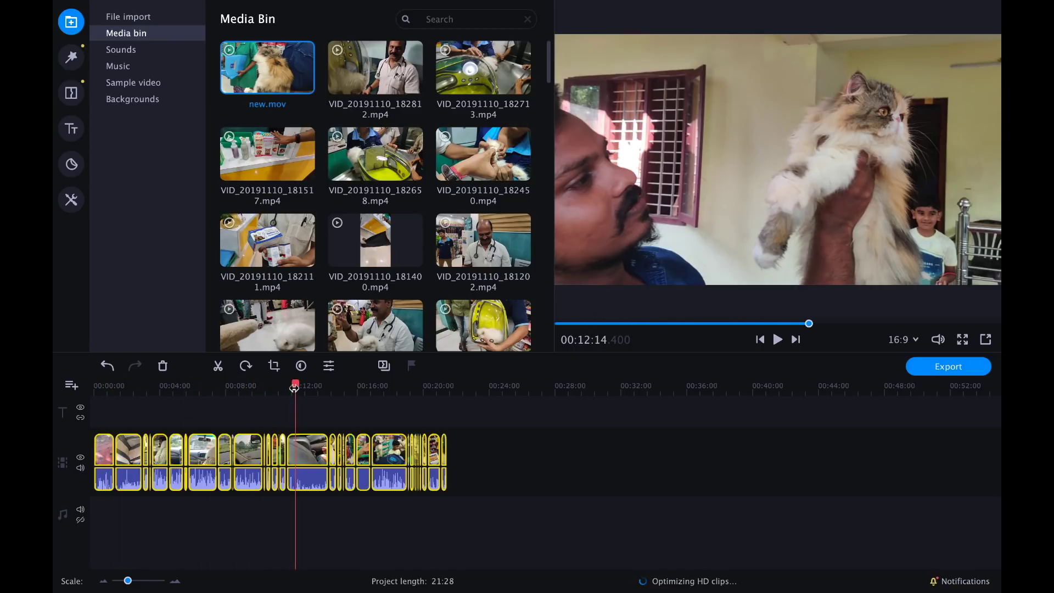
right_click(301, 443)
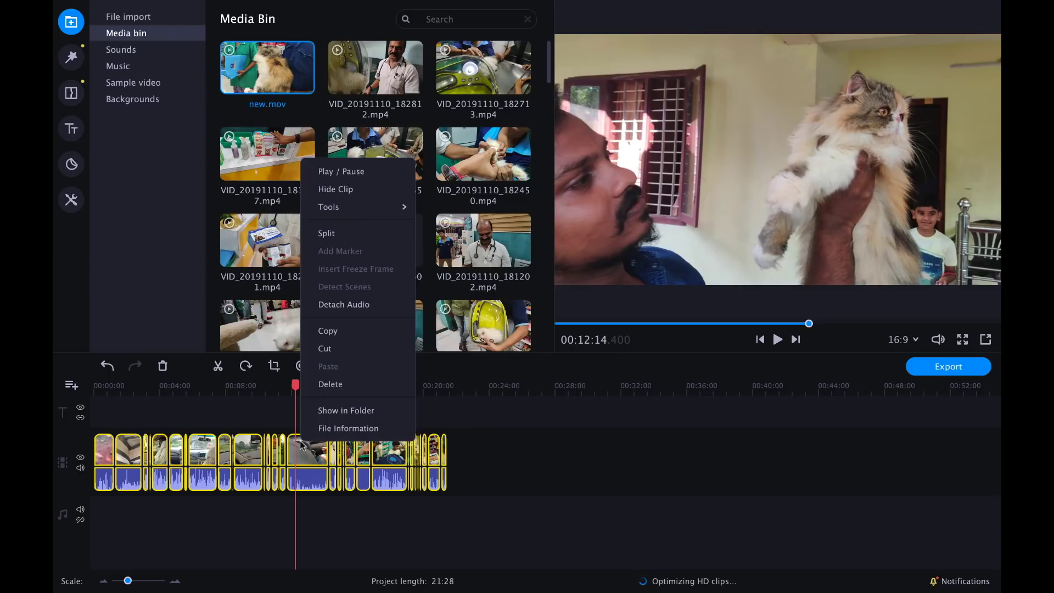
click(348, 305)
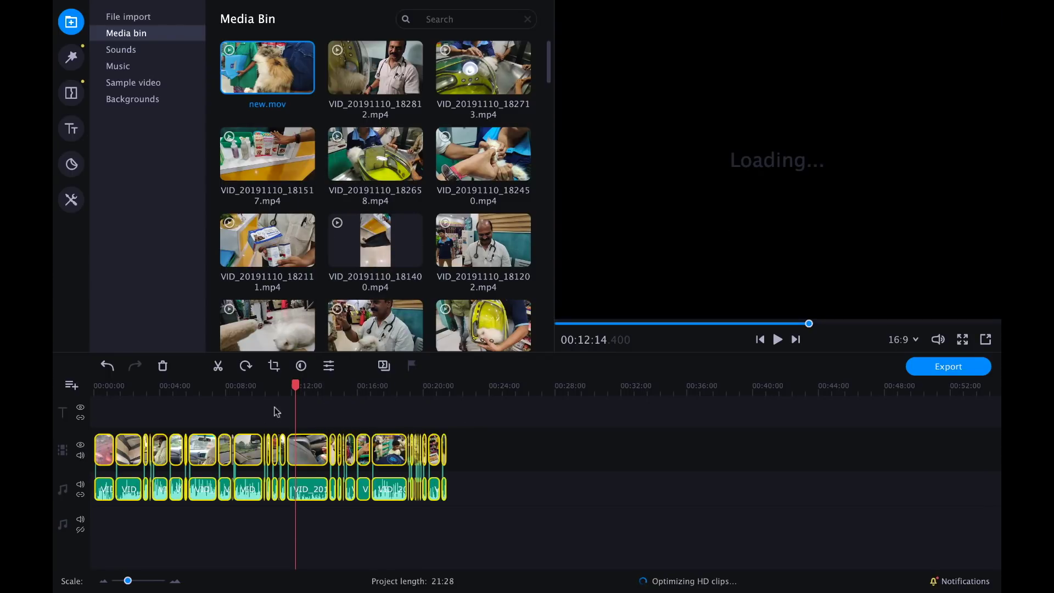
click(474, 464)
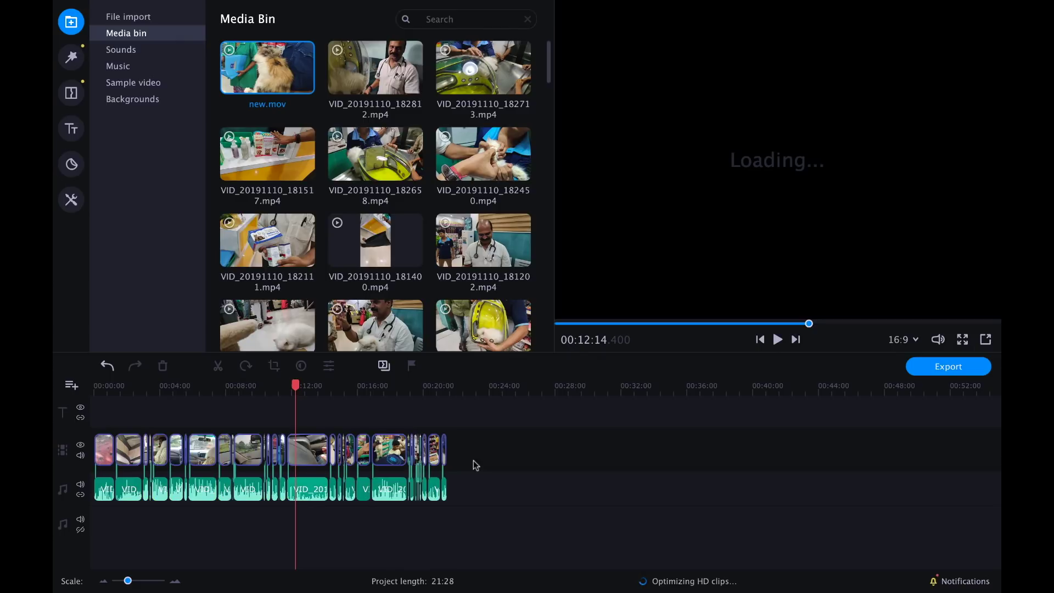
Delete the detached audio of the long clip around 00:13:16, and select the audio clip around 00:09:20
click(312, 487)
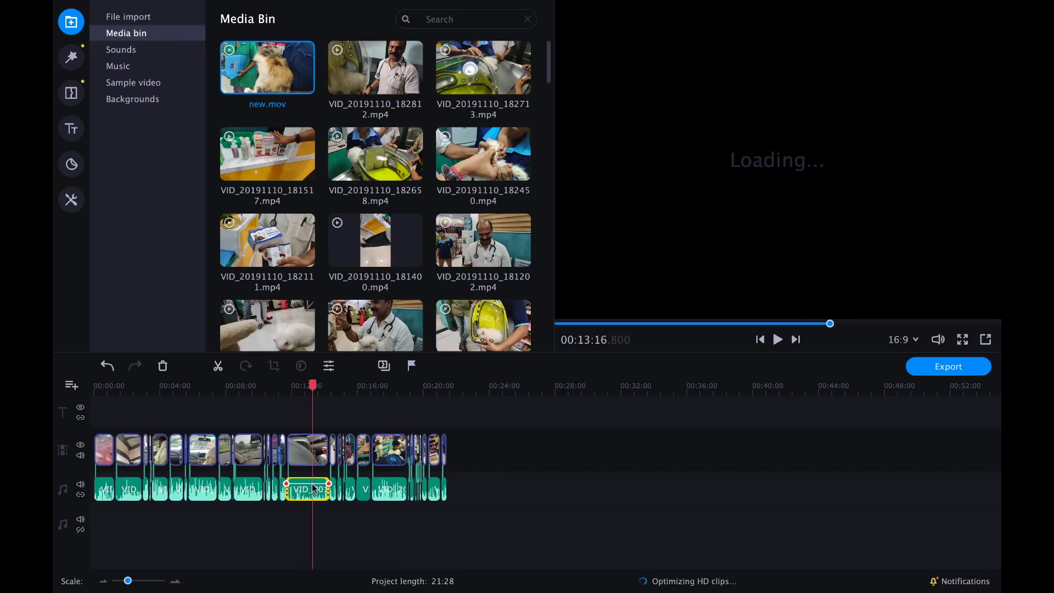
key(Delete)
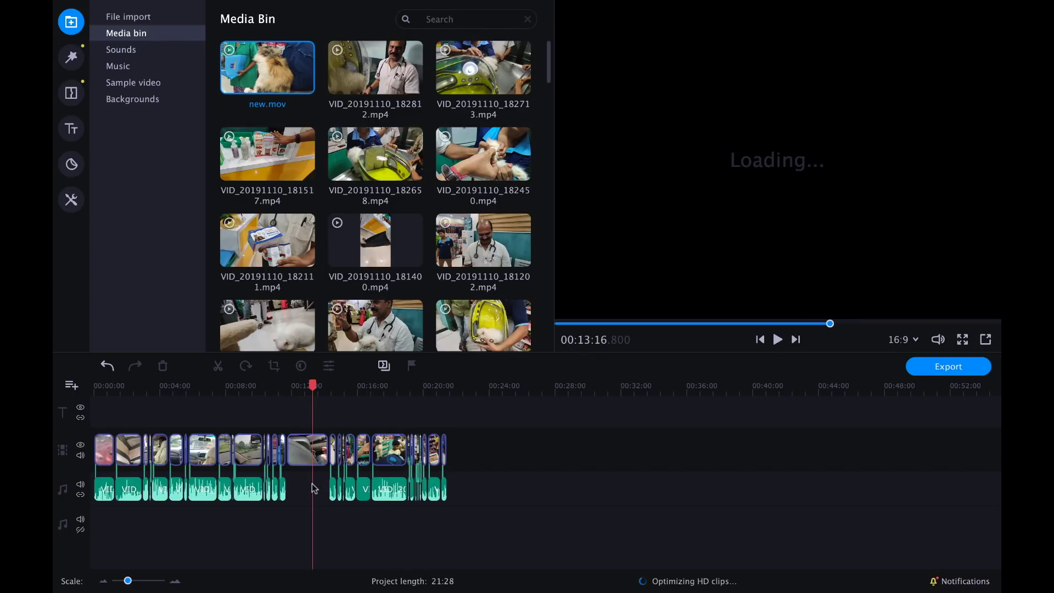
click(245, 395)
click(248, 486)
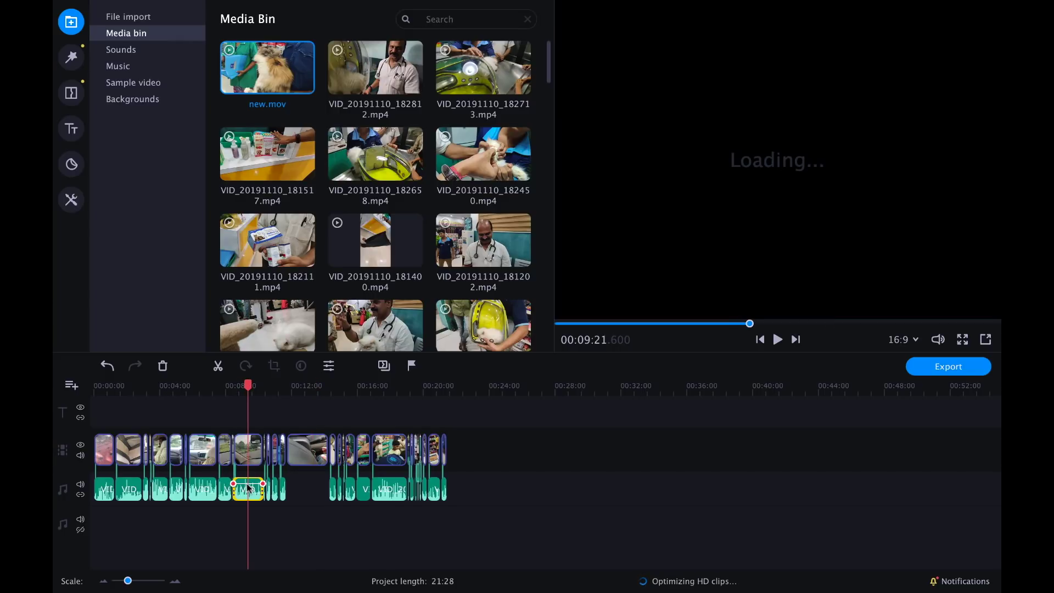
drag(247, 482, 247, 483)
Scrub through the timeline, moving the playhead to about 00:05:49 and on to about 00:15:06
drag(127, 582, 132, 583)
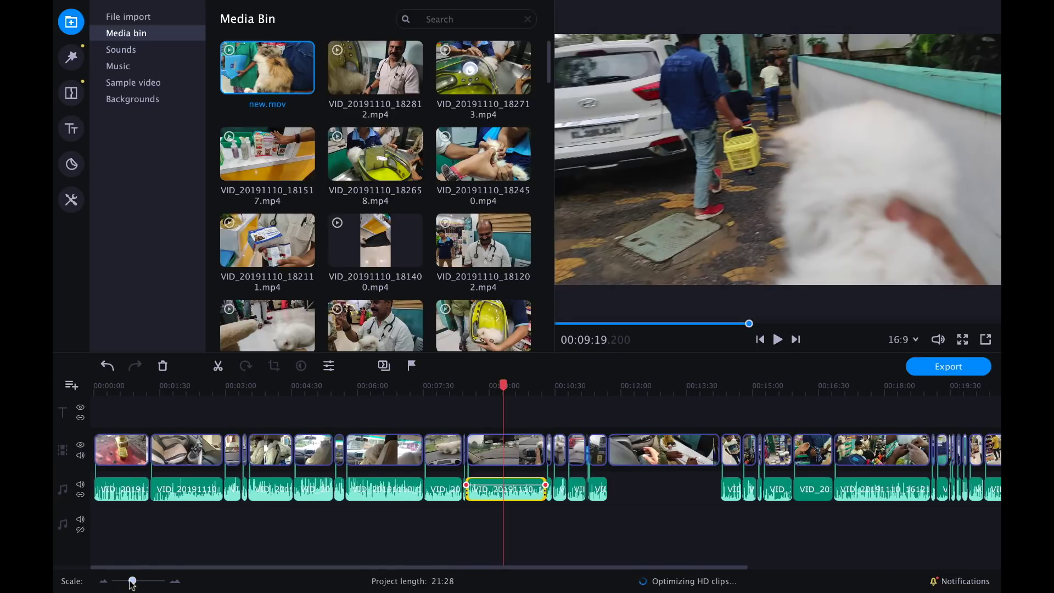
click(348, 414)
click(350, 395)
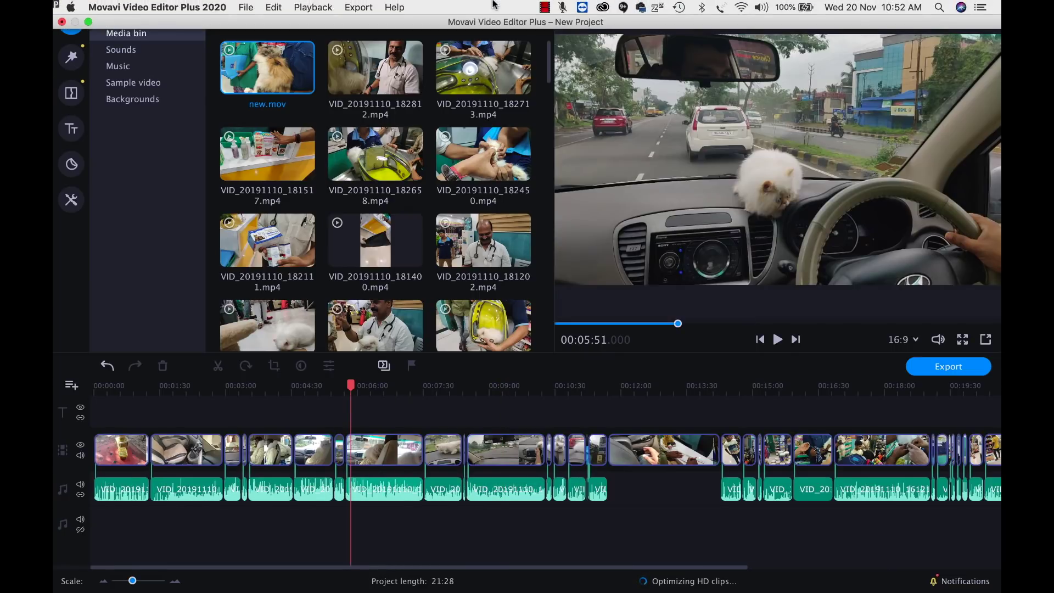
click(349, 391)
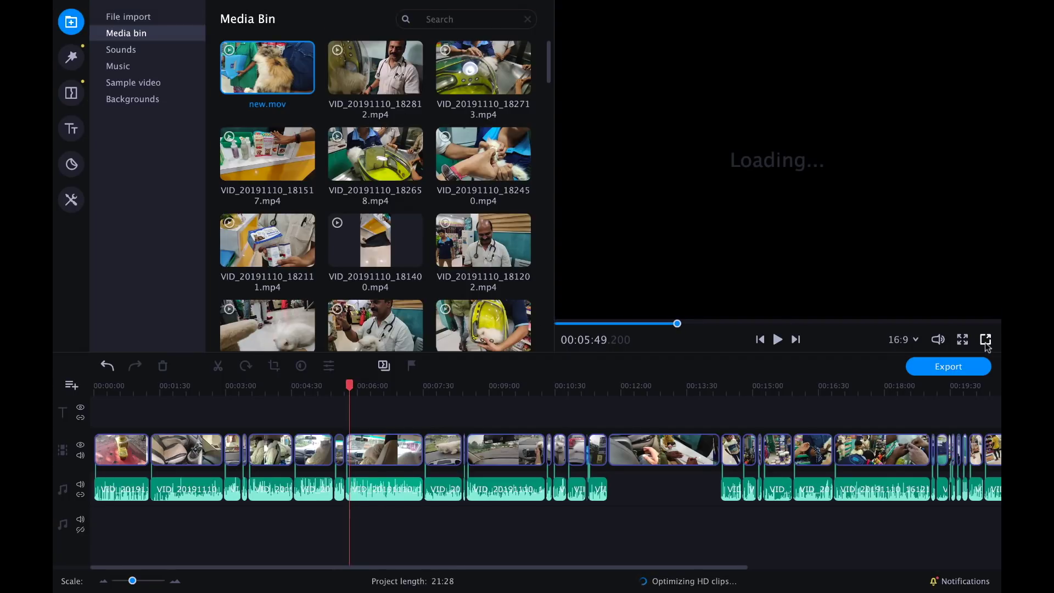
drag(350, 385, 756, 379)
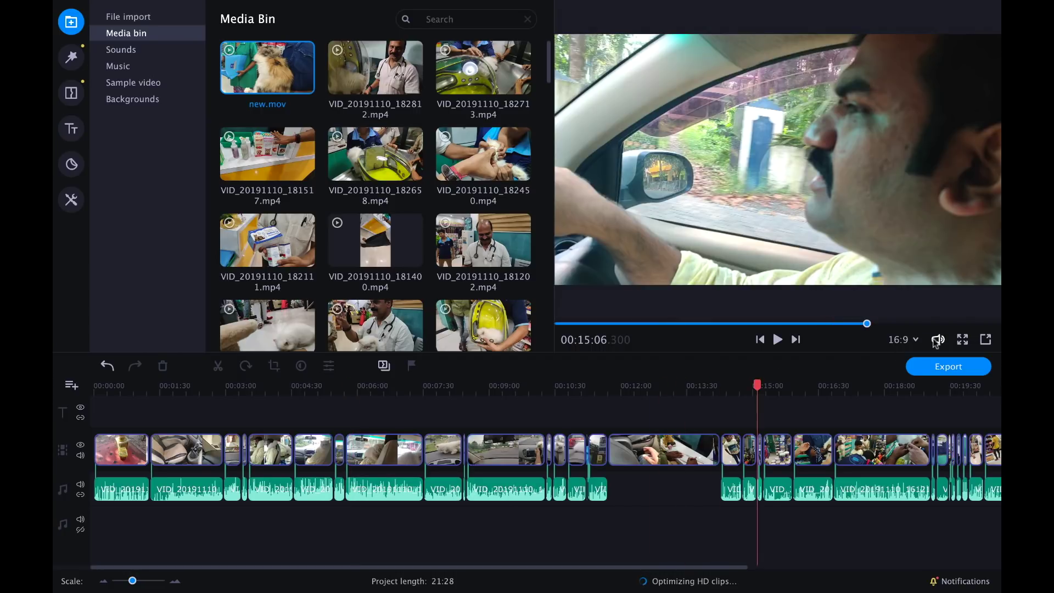
Detach the preview player into its own window and dock it back into the main window
click(985, 339)
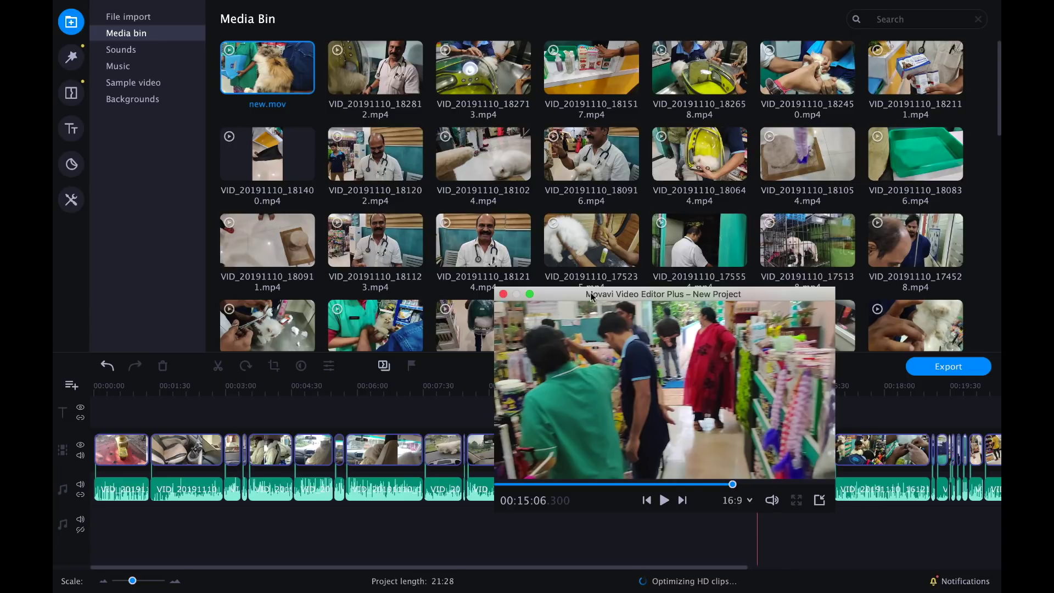
click(819, 499)
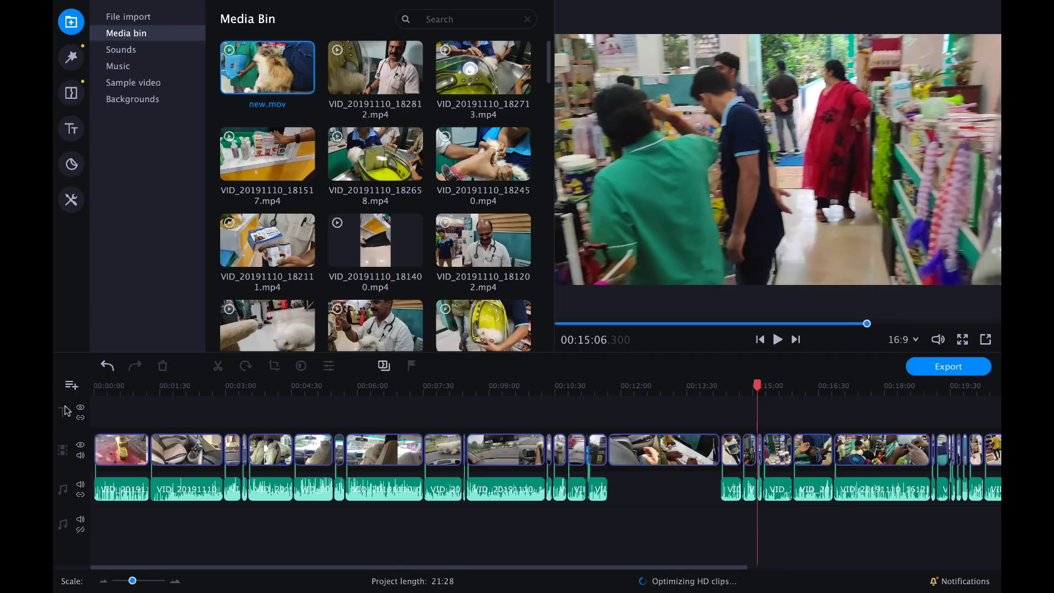
mouse_move(66, 519)
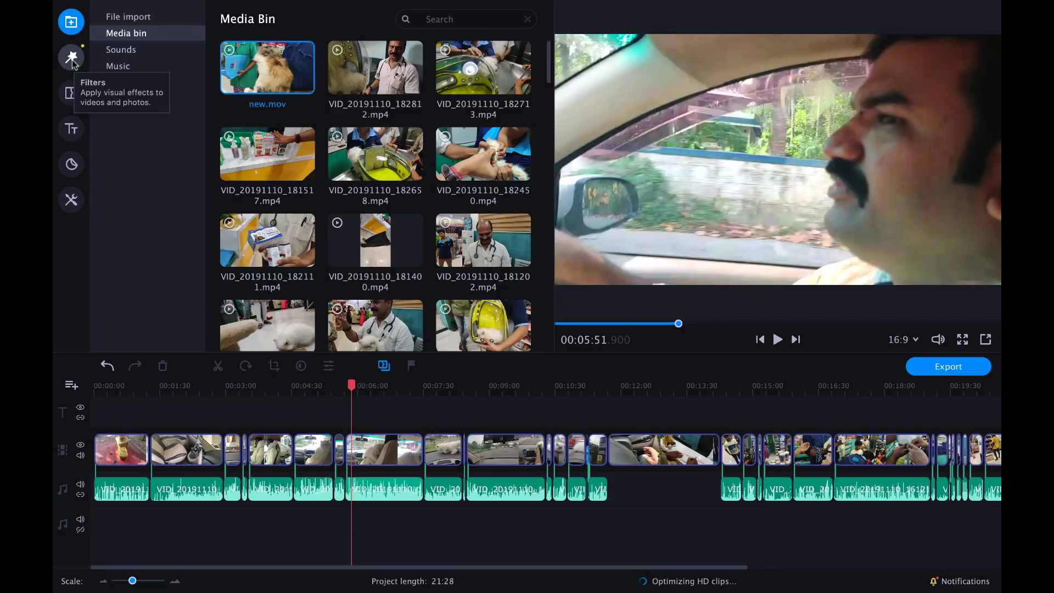
Select the video clip around 00:06:16, view its clip properties, and apply the Auto Saturation color adjustment to it
mouse_move(260, 5)
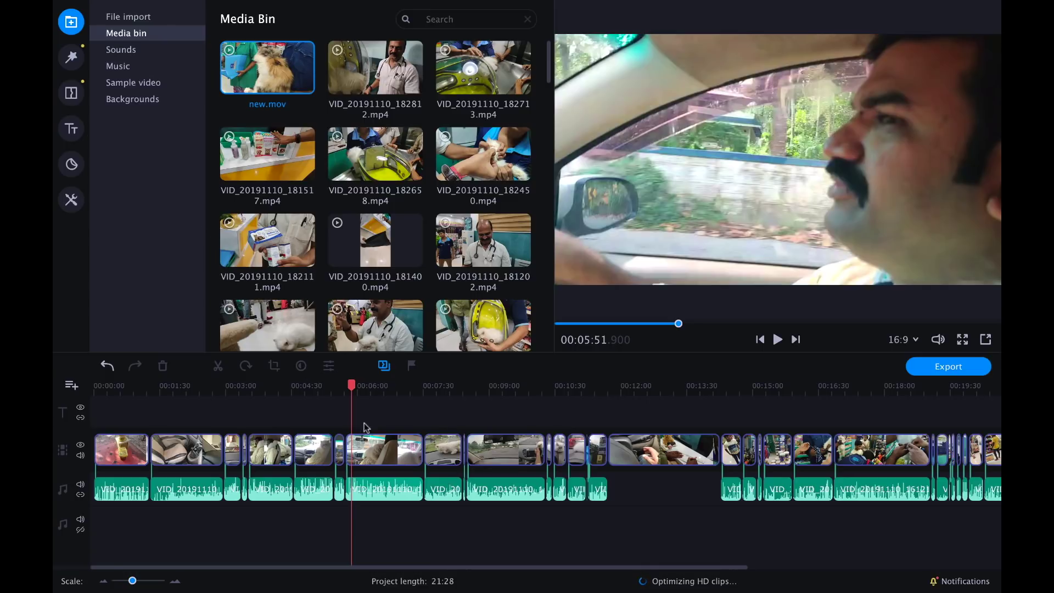
click(369, 446)
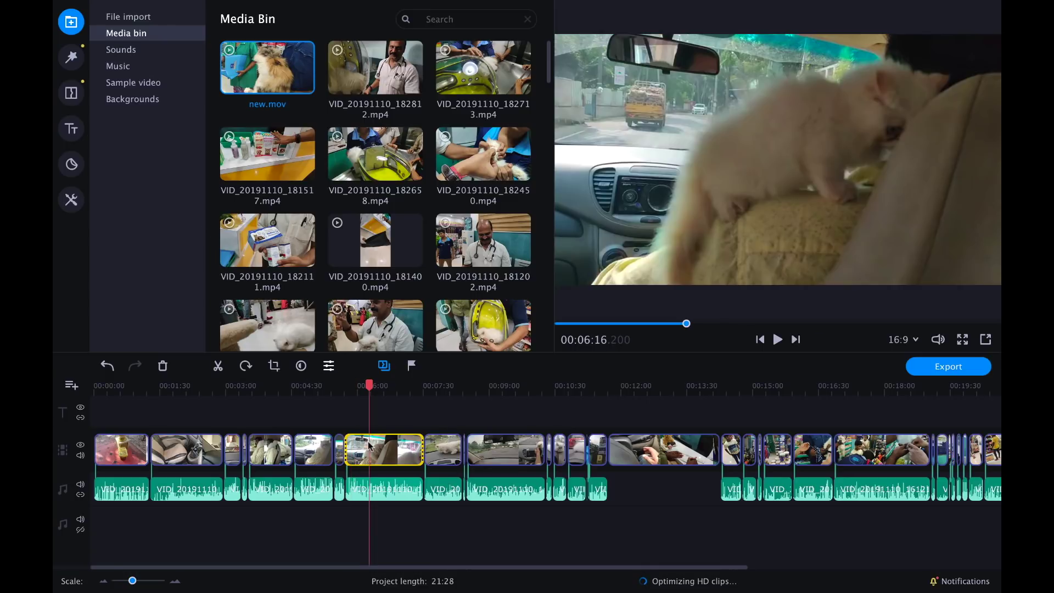
click(328, 366)
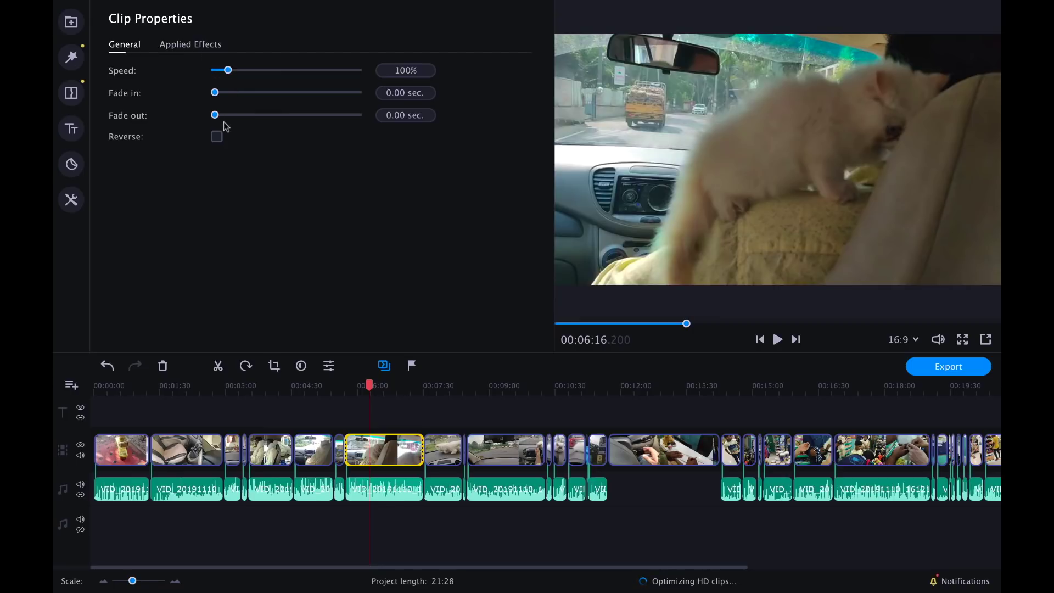
click(301, 367)
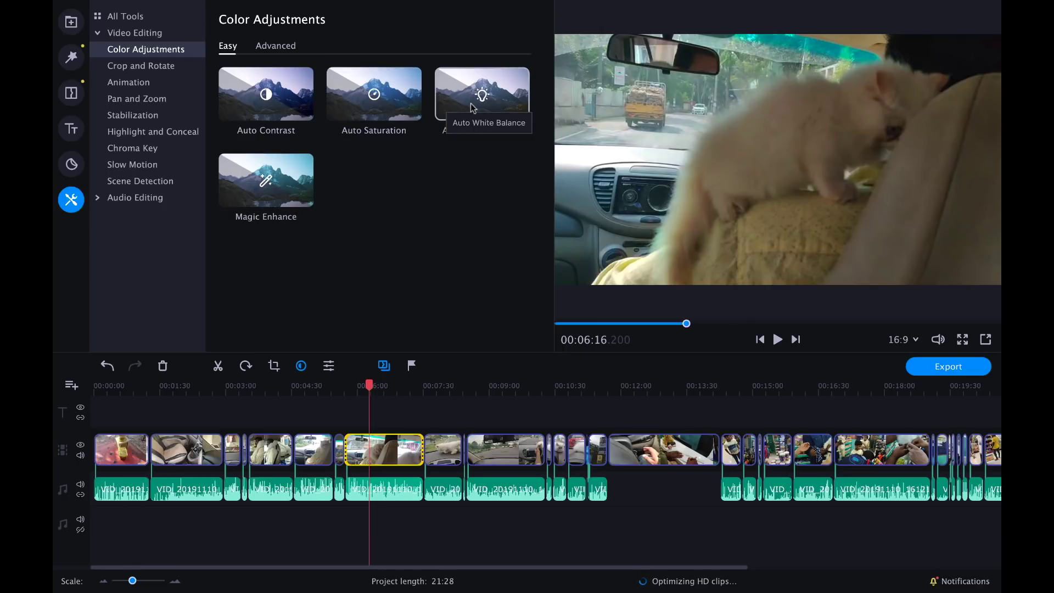
drag(381, 97, 356, 444)
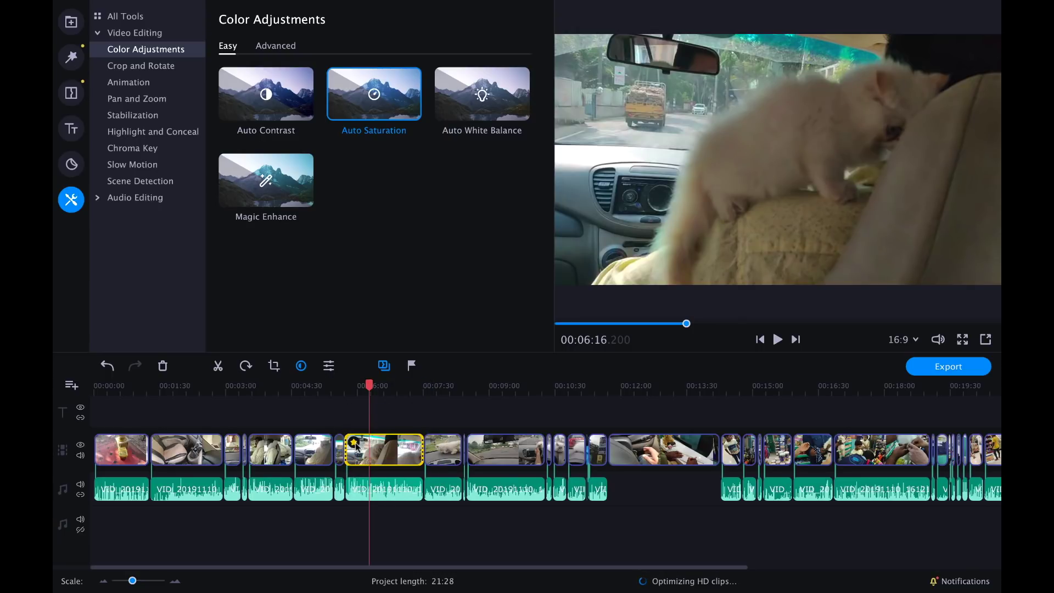
Inspect the applied effects and general properties of the clip with Auto Saturation
click(354, 443)
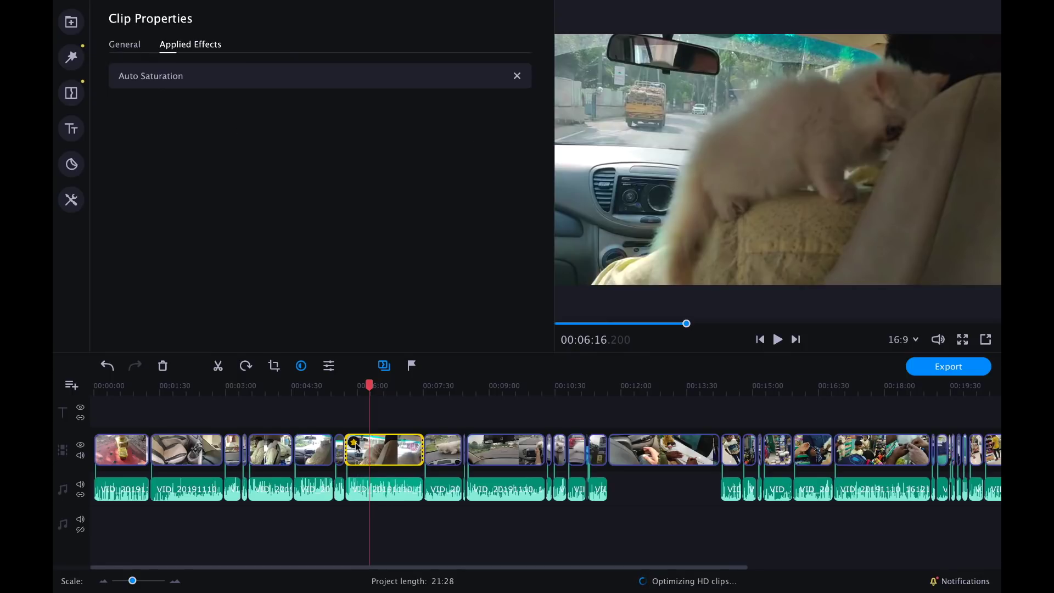
click(129, 46)
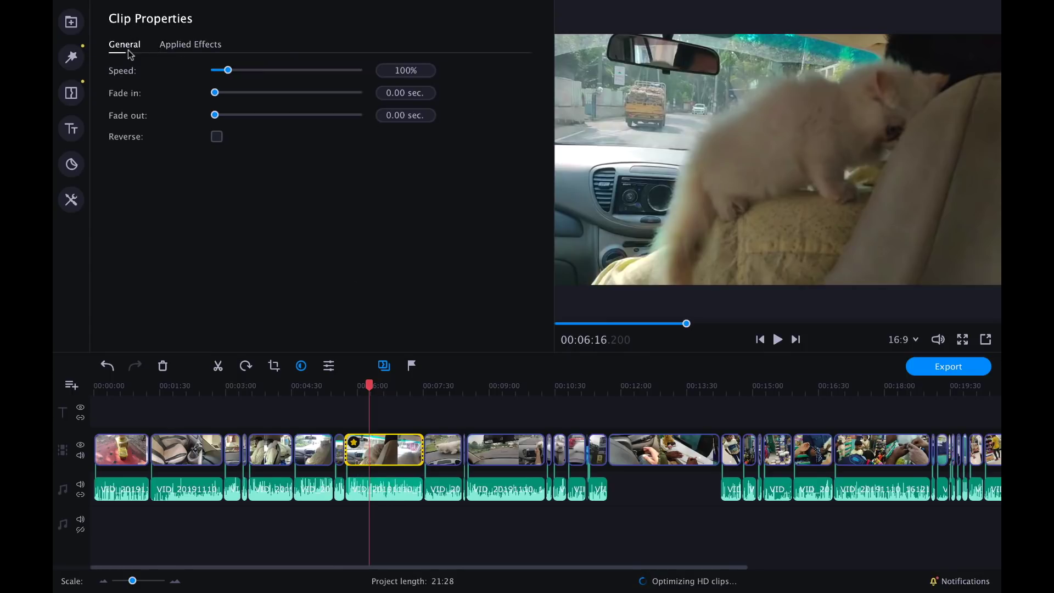
click(194, 44)
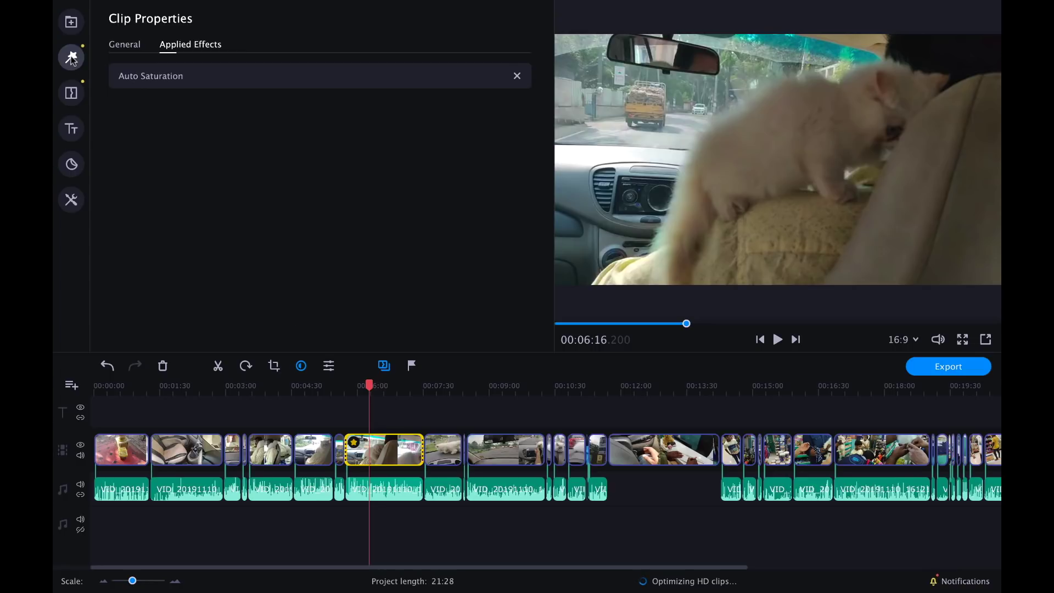
Apply the Auto White Balance color adjustment to the second video clip on the timeline
click(300, 366)
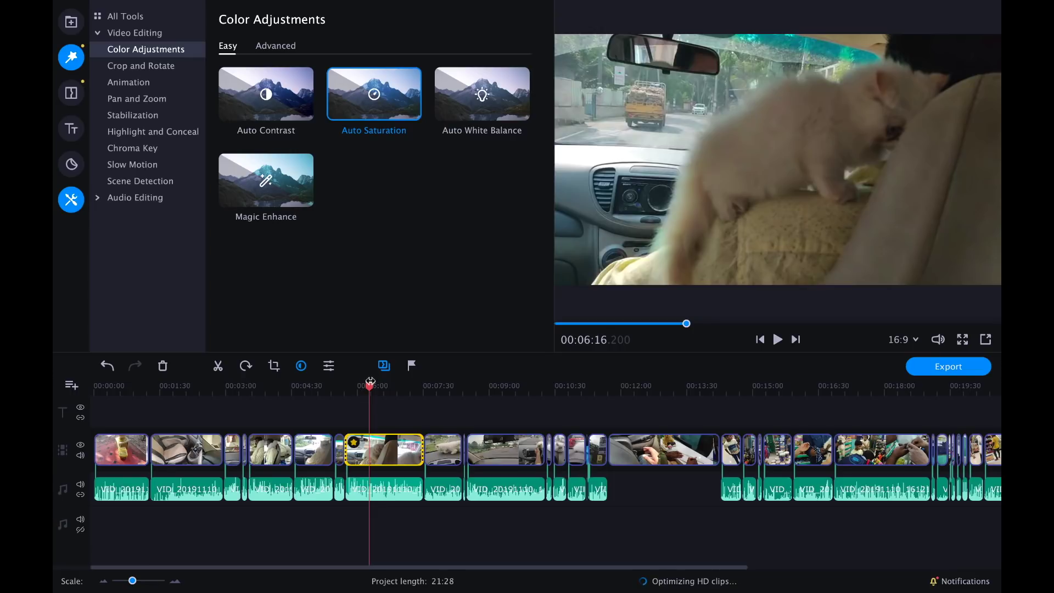
drag(370, 381, 193, 399)
drag(461, 104, 176, 448)
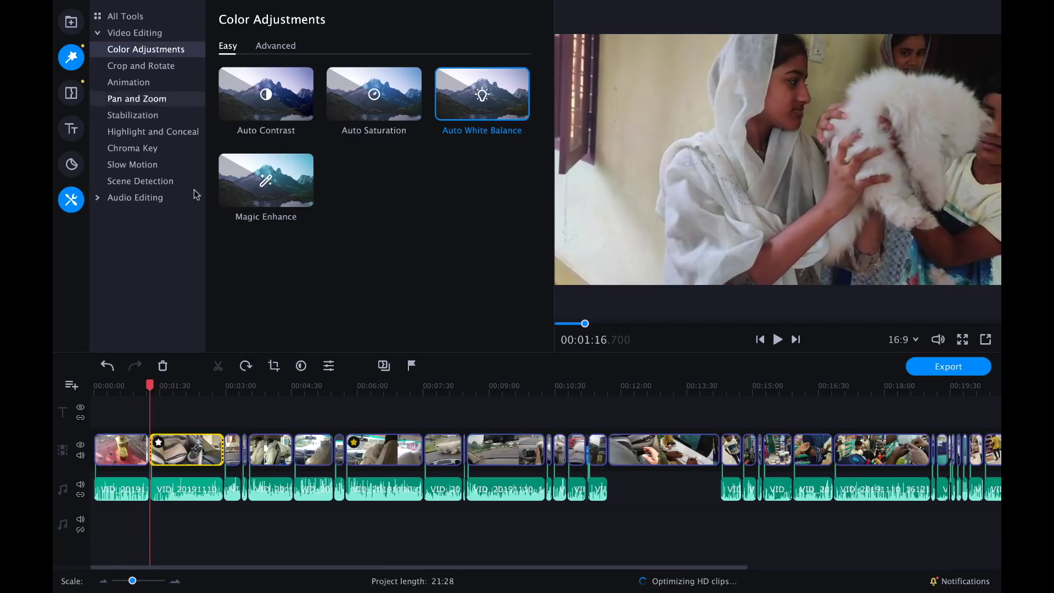
Crop the second video clip to the upper-right area of its frame and check the picture at about 00:01:51
click(273, 366)
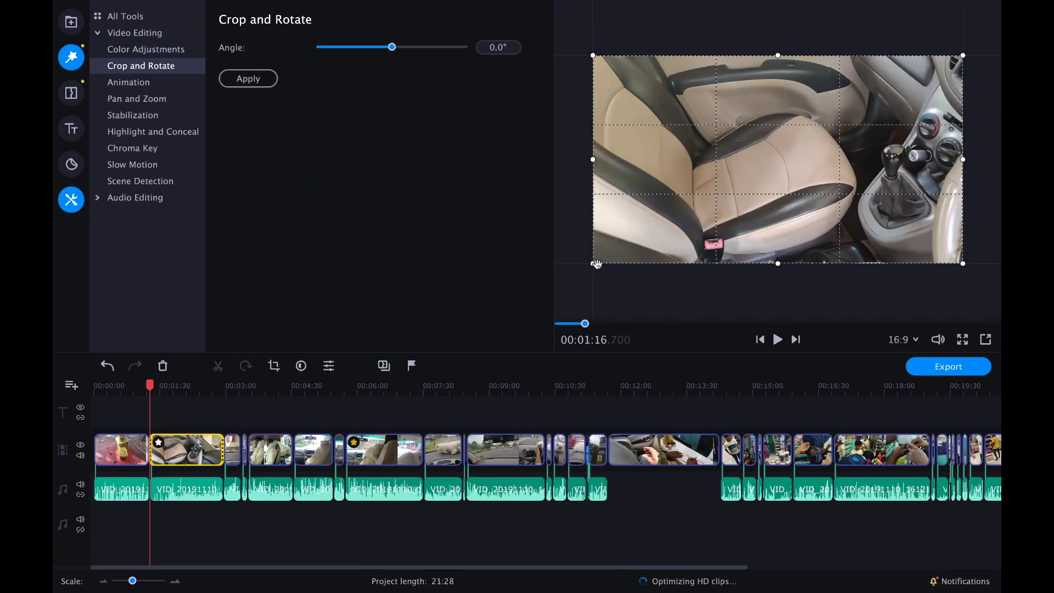
drag(592, 265, 663, 220)
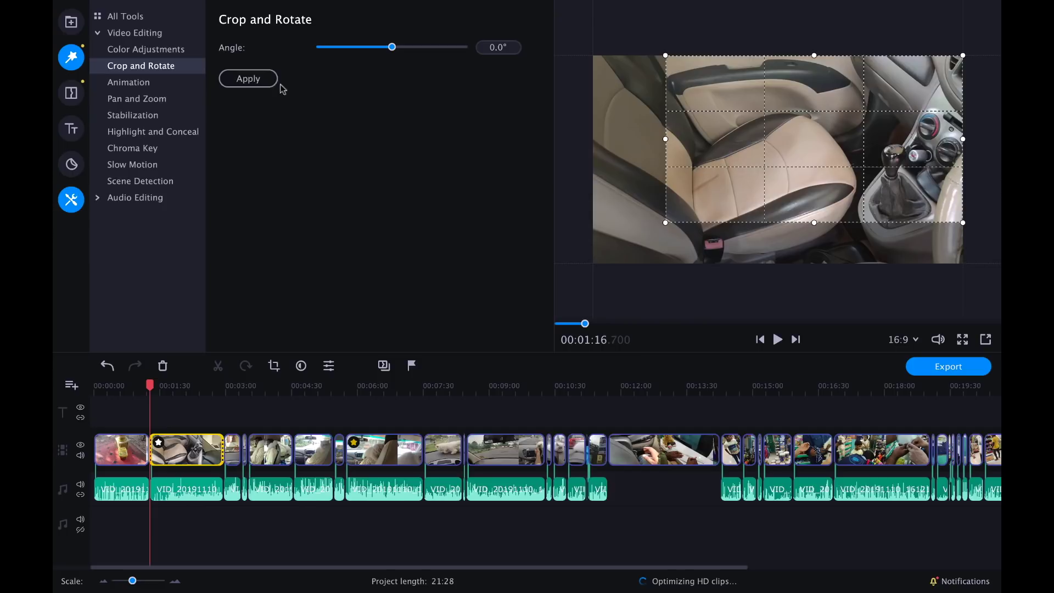
click(248, 79)
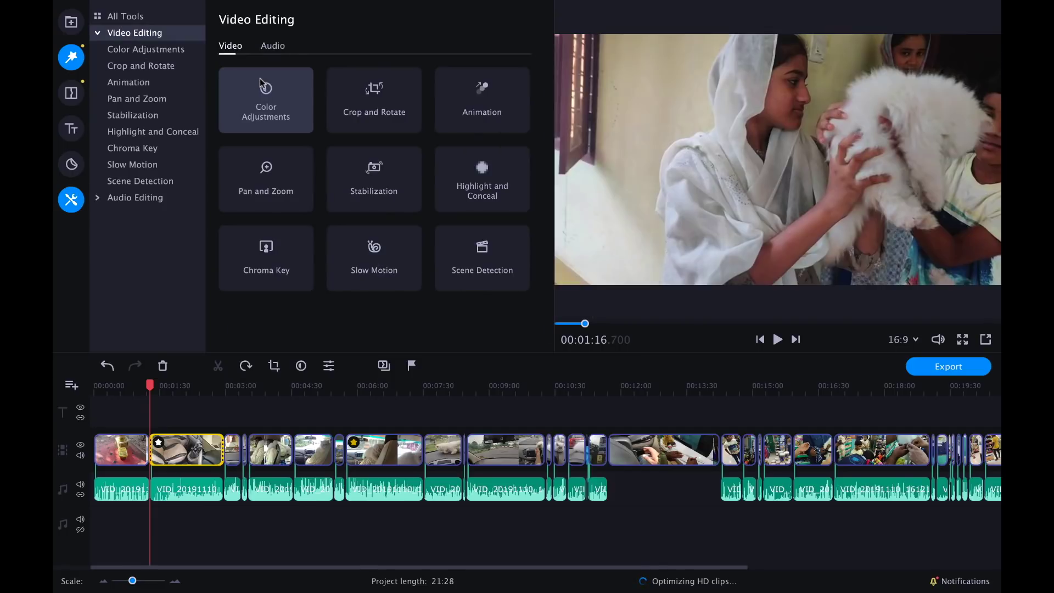
drag(152, 386, 175, 385)
key(ctrl+z)
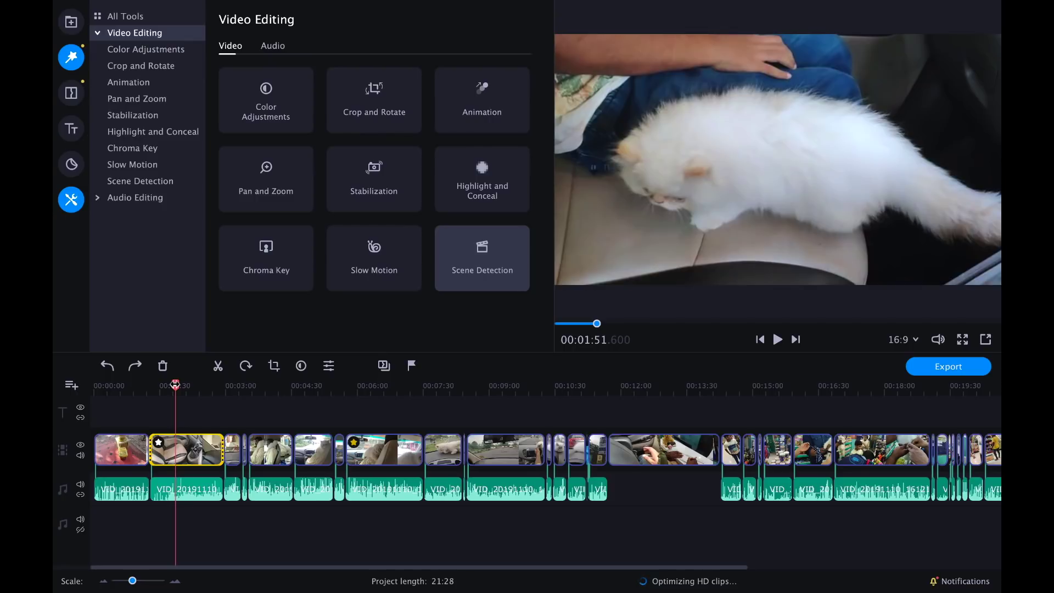
Remove the Crop and Auto White Balance effects from the second video clip
click(158, 443)
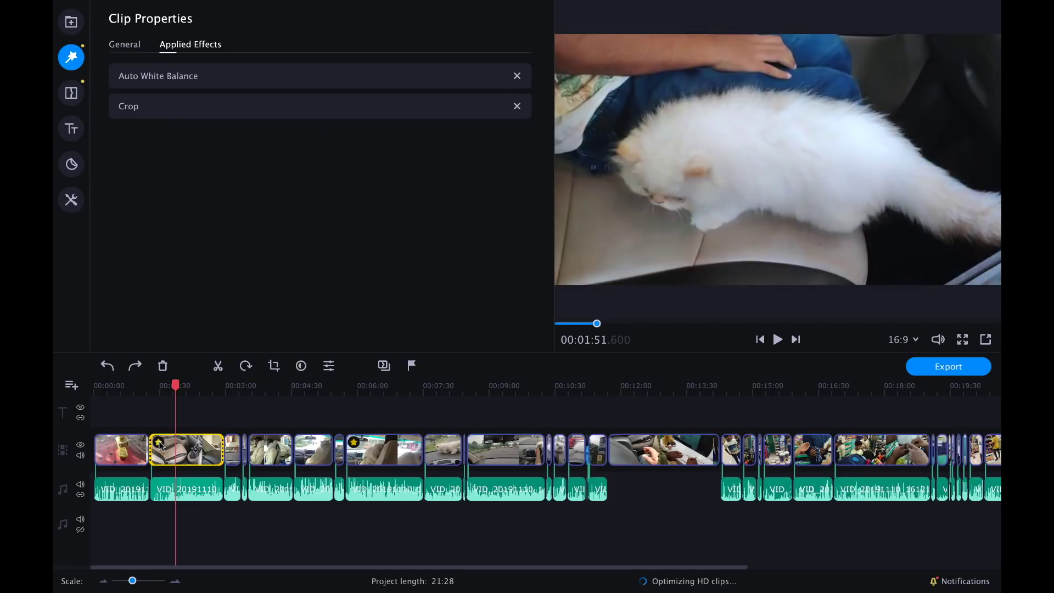
click(517, 107)
click(517, 76)
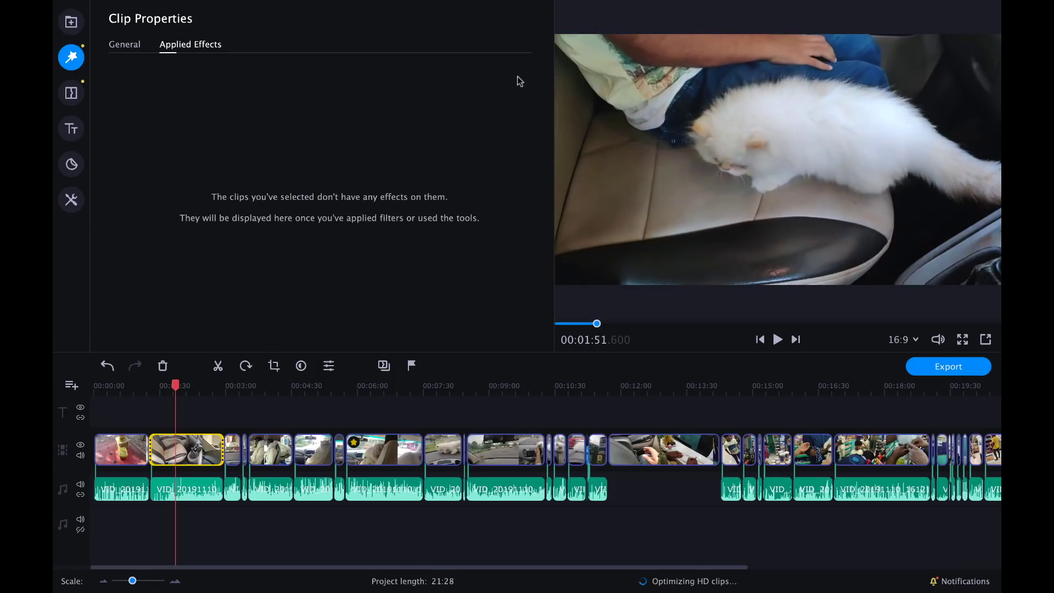
Crop the second clip again from the frame at 00:02:15, keeping the upper-right area, and check it at about 00:02:14
click(193, 454)
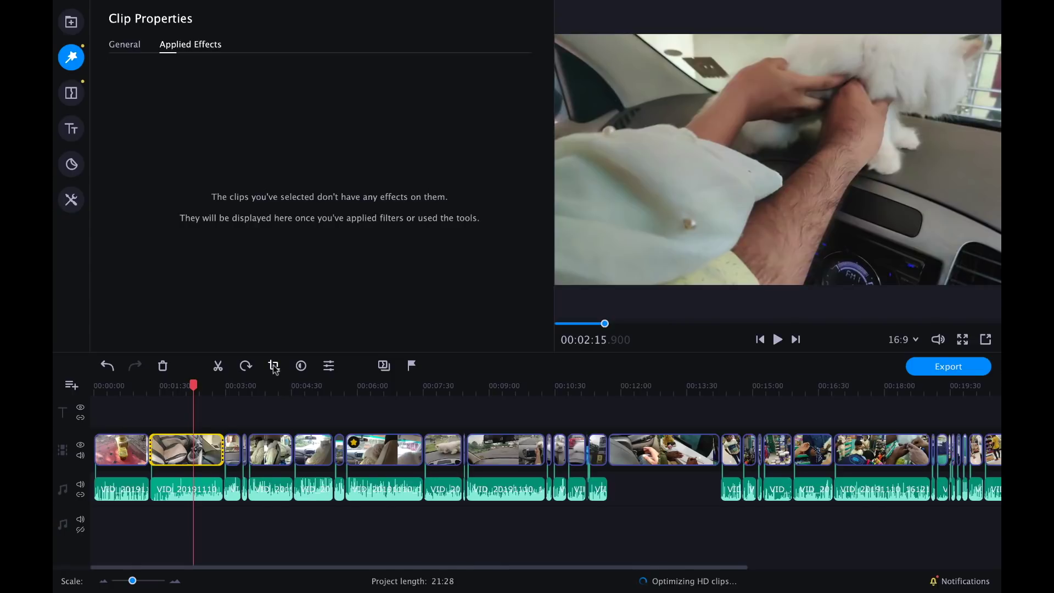
click(273, 365)
drag(594, 263, 666, 214)
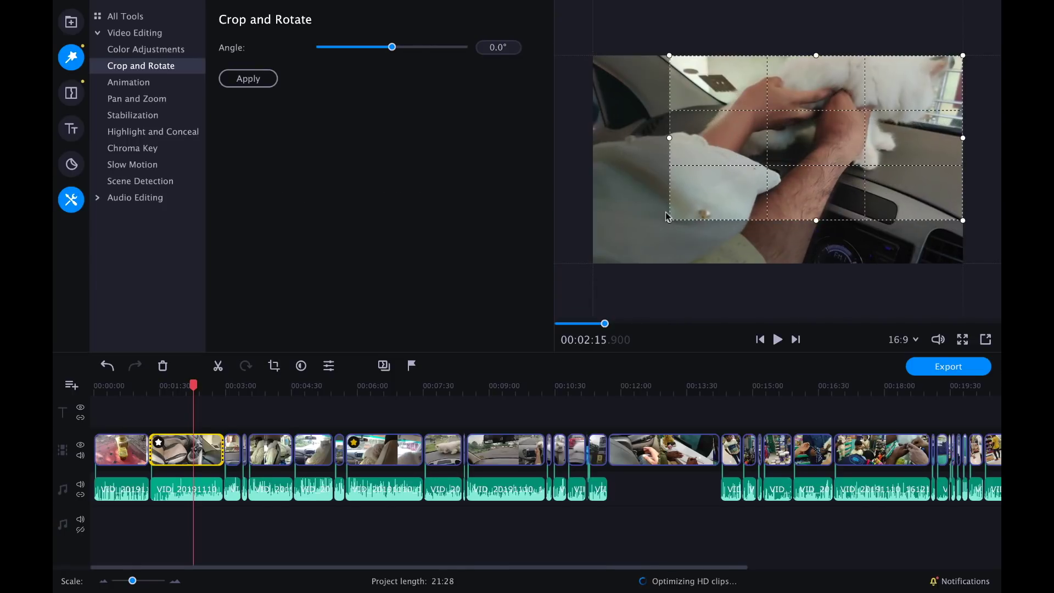
click(242, 80)
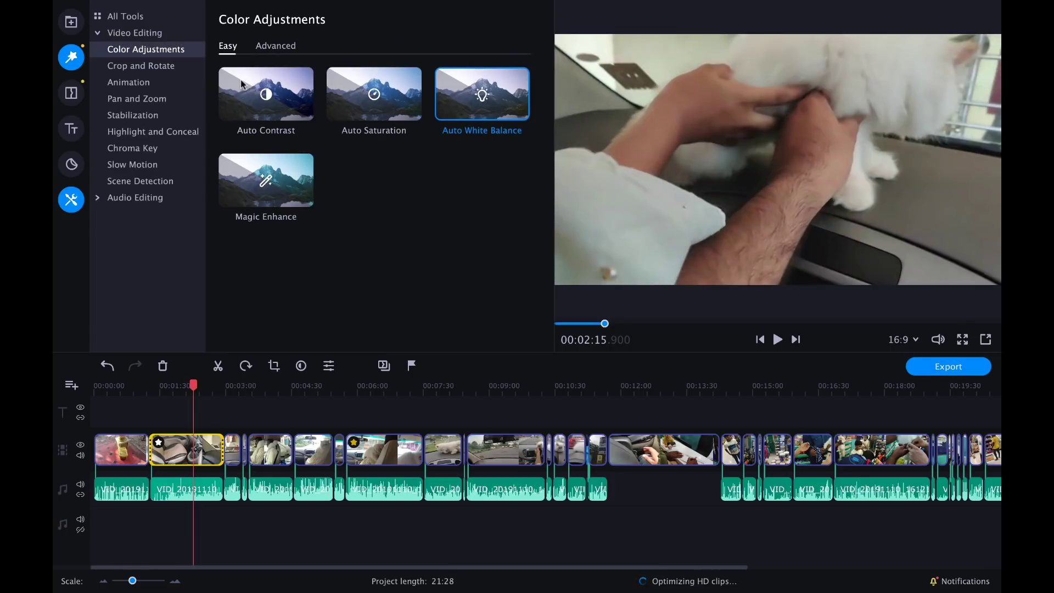
drag(193, 395, 192, 395)
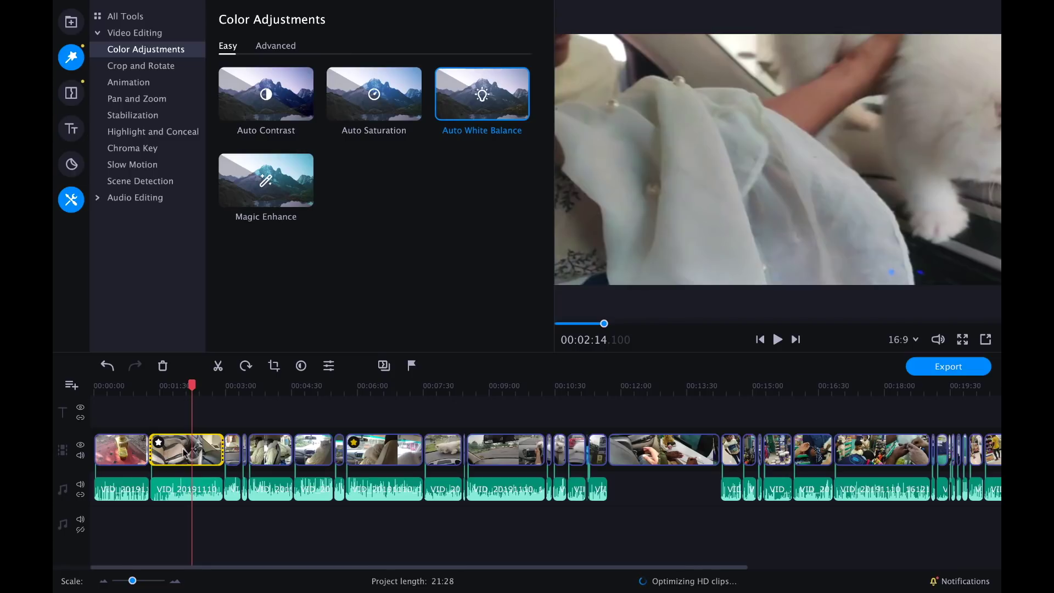
Delete the remaining Crop effect from the second clip's applied effects
click(158, 442)
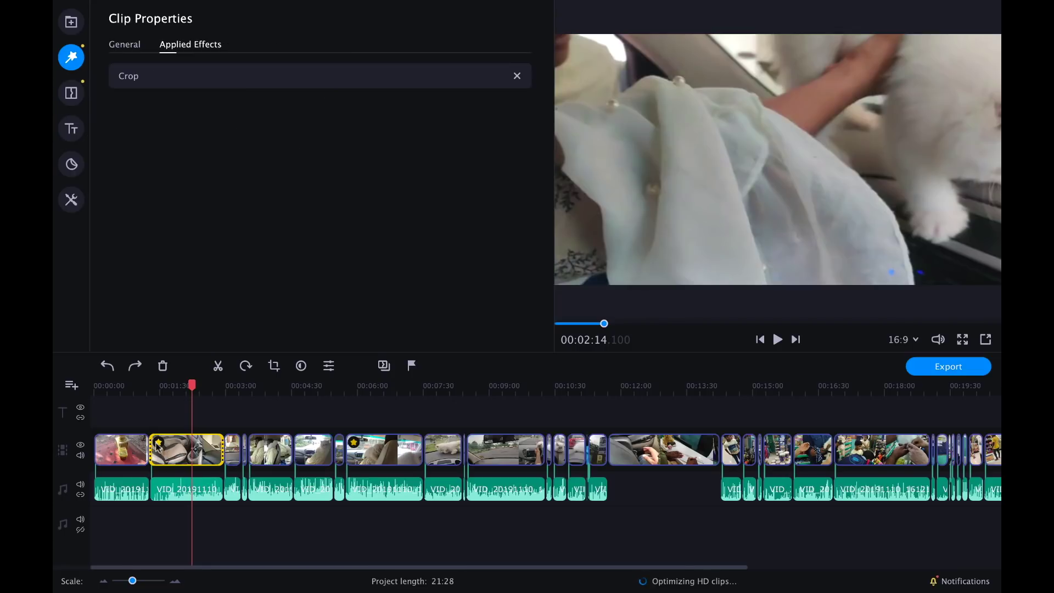
click(517, 76)
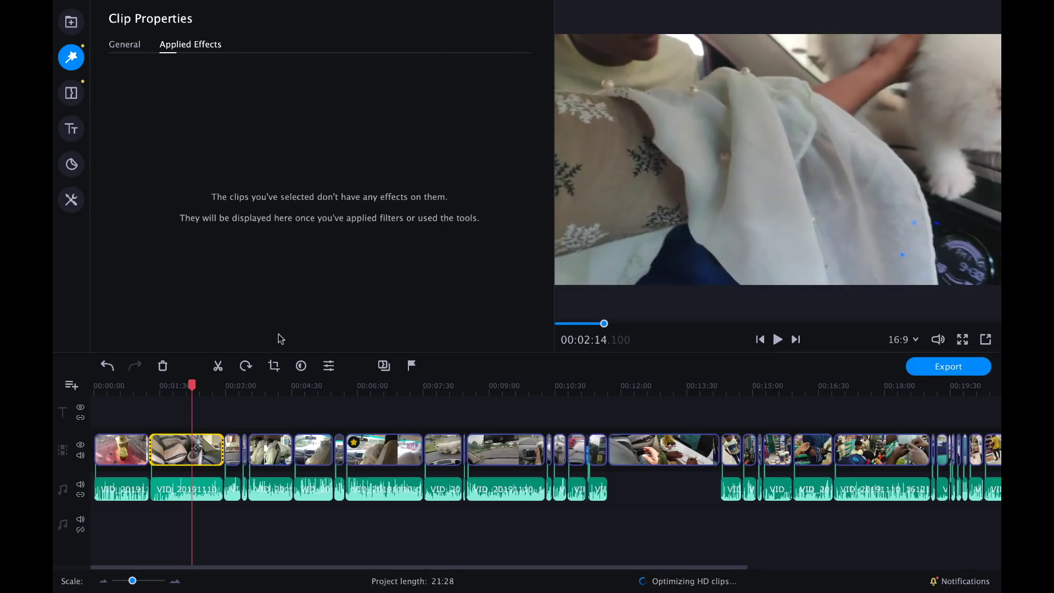
Apply the Autumn leaves filter to the video clip around 00:08:57 and preview it at about 00:08:35
drag(192, 384, 486, 387)
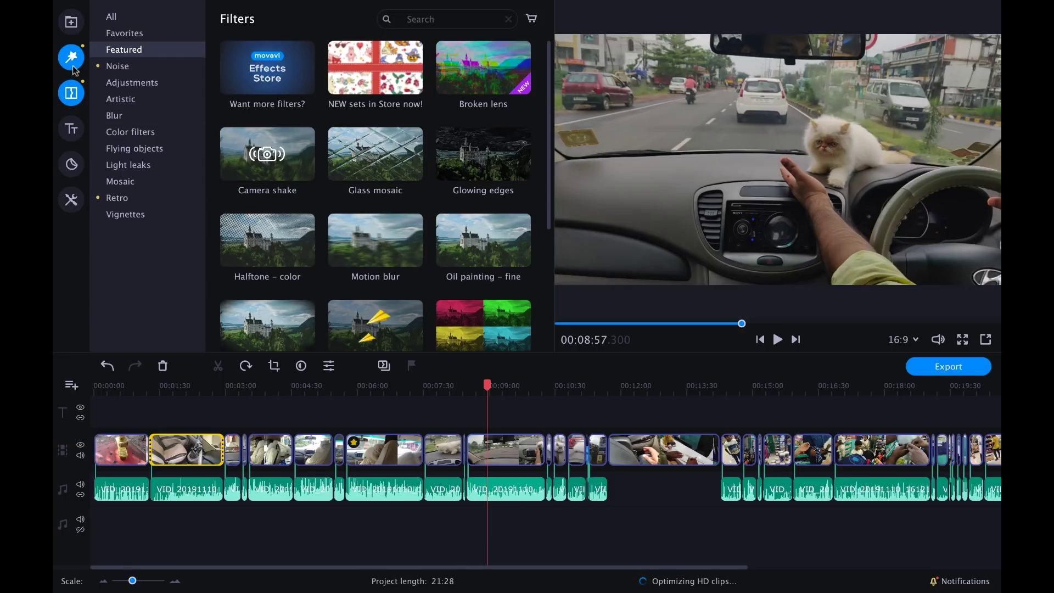
click(111, 19)
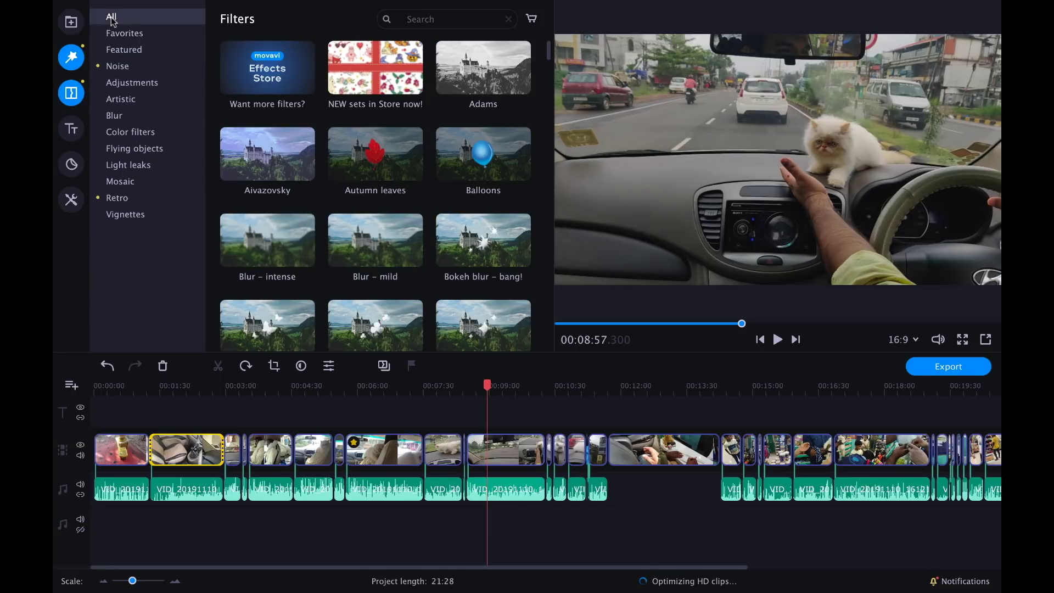
click(359, 165)
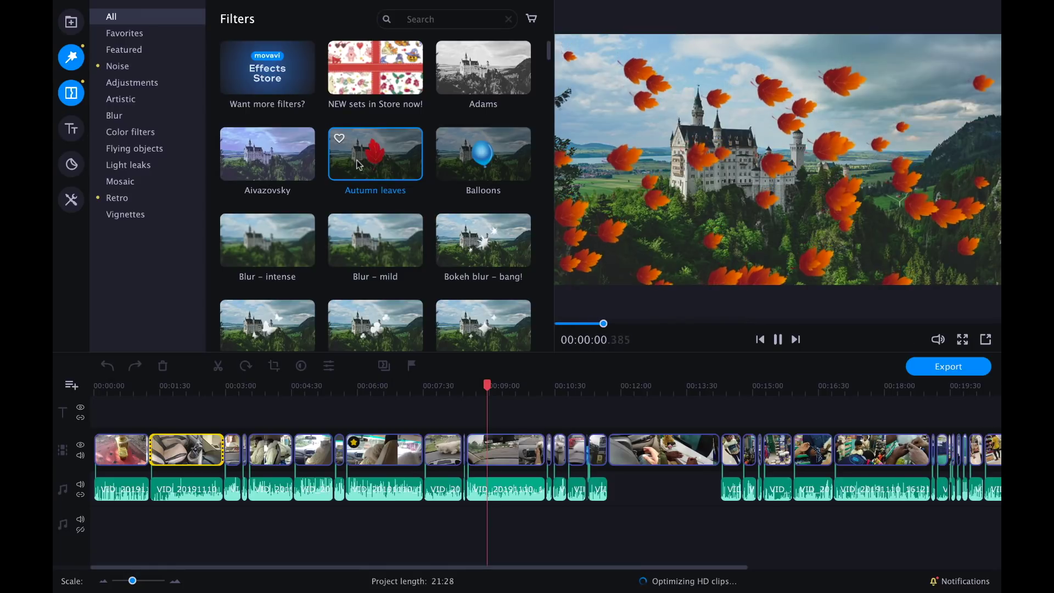
drag(359, 164, 479, 437)
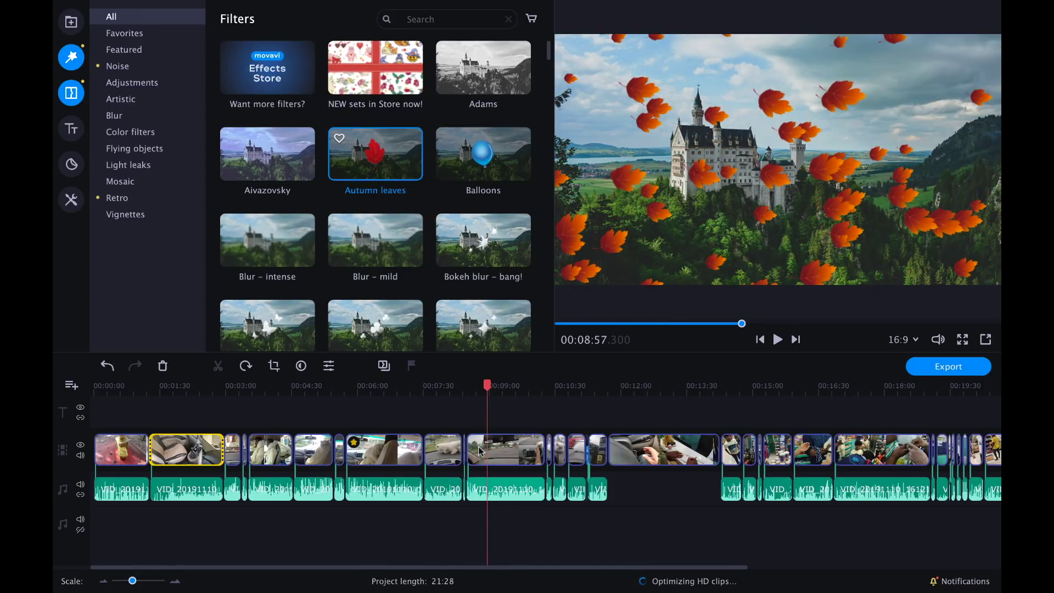
click(473, 418)
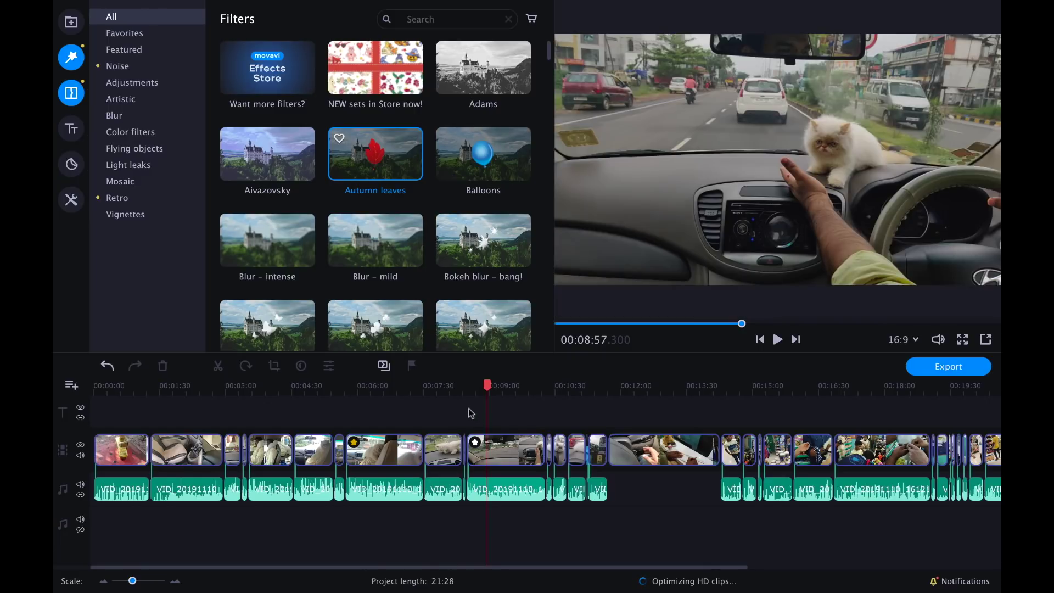
drag(486, 384, 470, 384)
key(XF86AudioRaiseVolume)
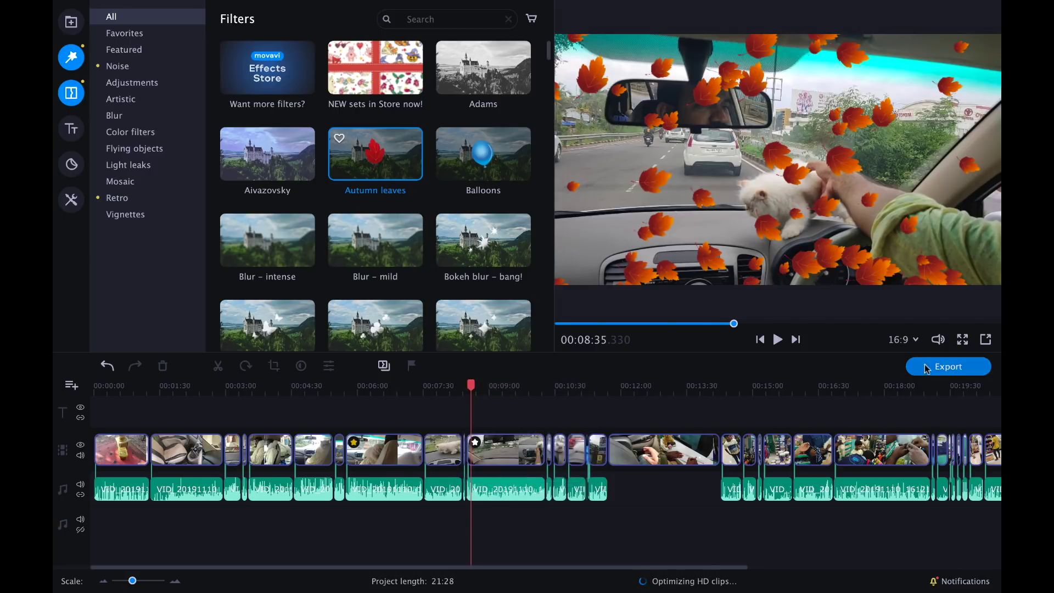
Lower the volume of the detached audio under the Autumn leaves clip to its minimum and briefly play from about 00:09:24
click(512, 484)
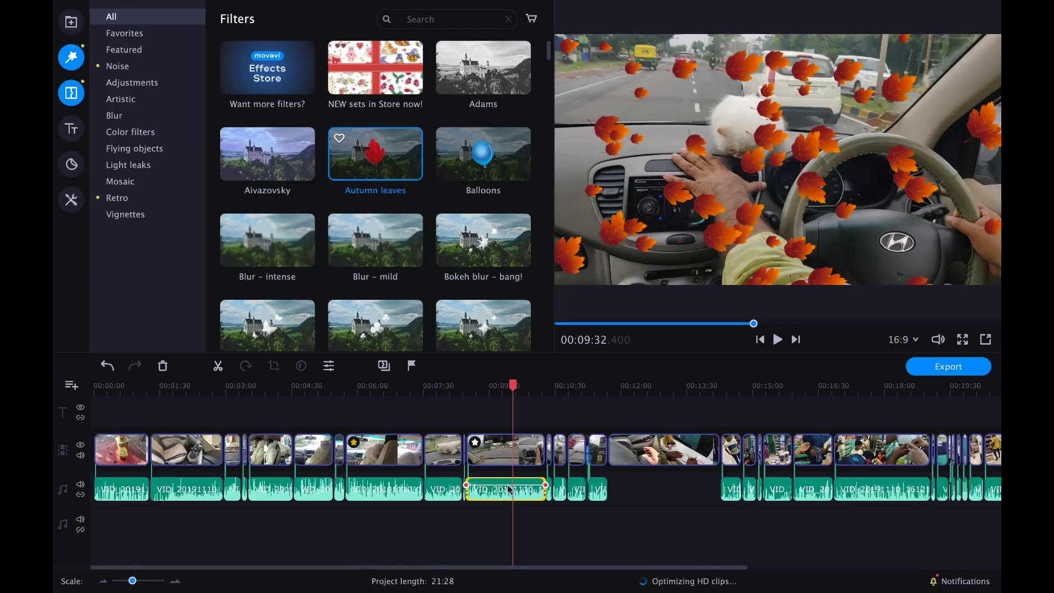
drag(508, 484, 507, 497)
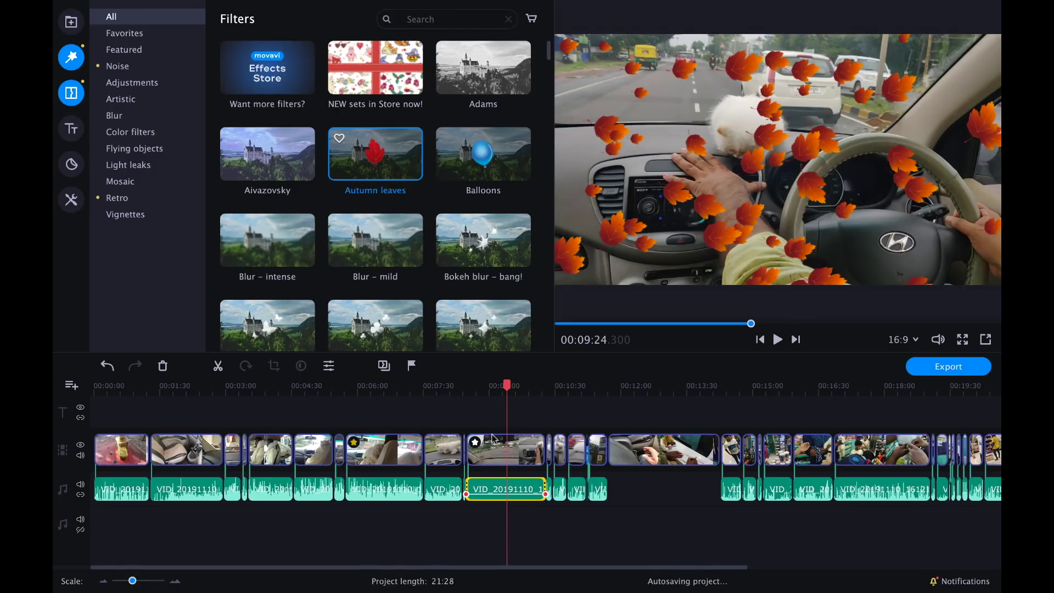
click(475, 410)
key(space)
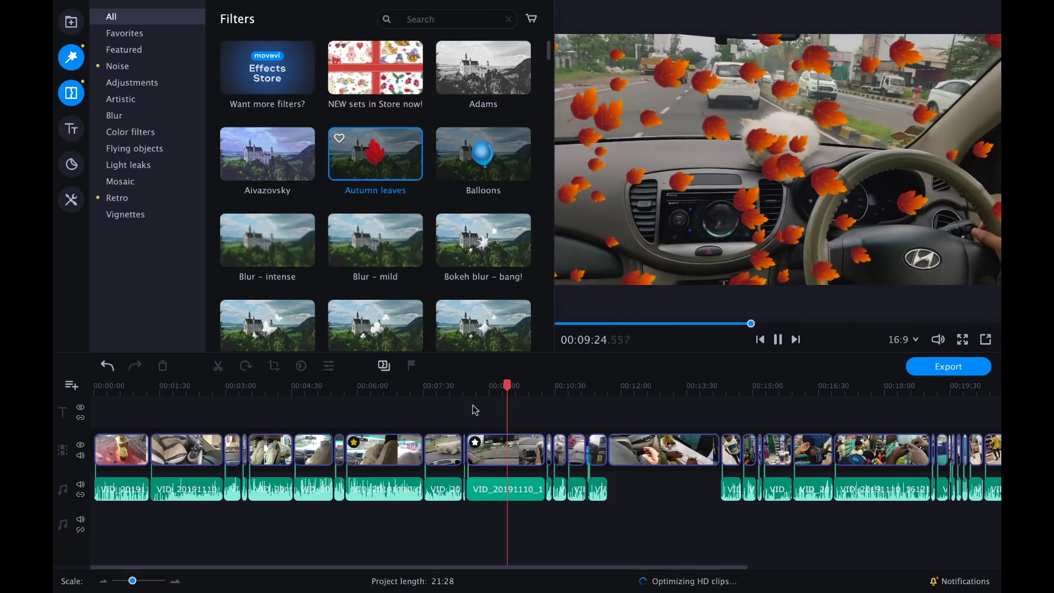
key(space)
Select the Balloons filter and browse the blur and bokeh filters in the full filter collection
click(479, 158)
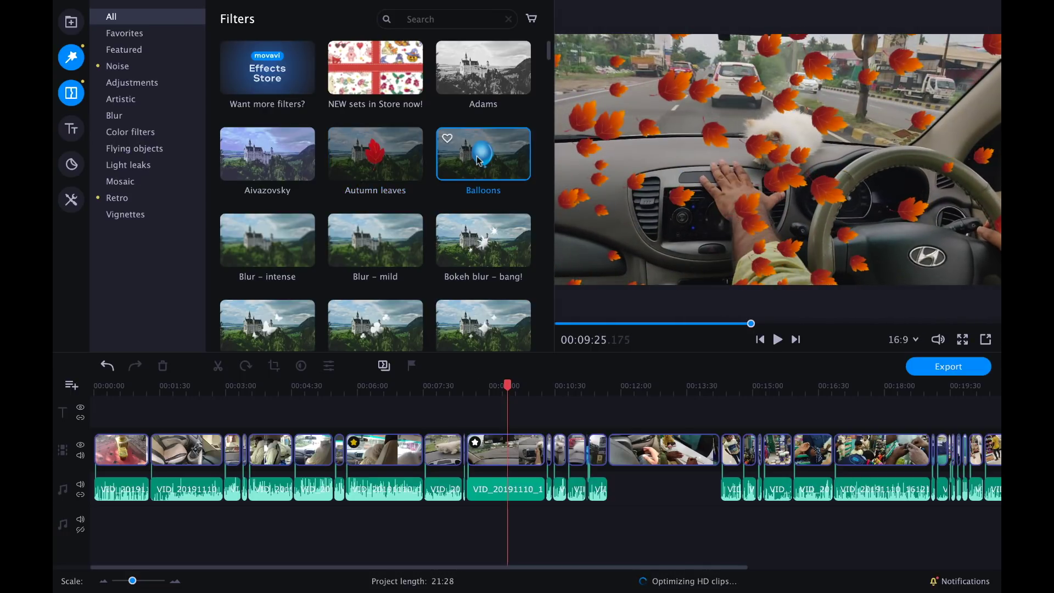
scroll(304, 245, down, 1)
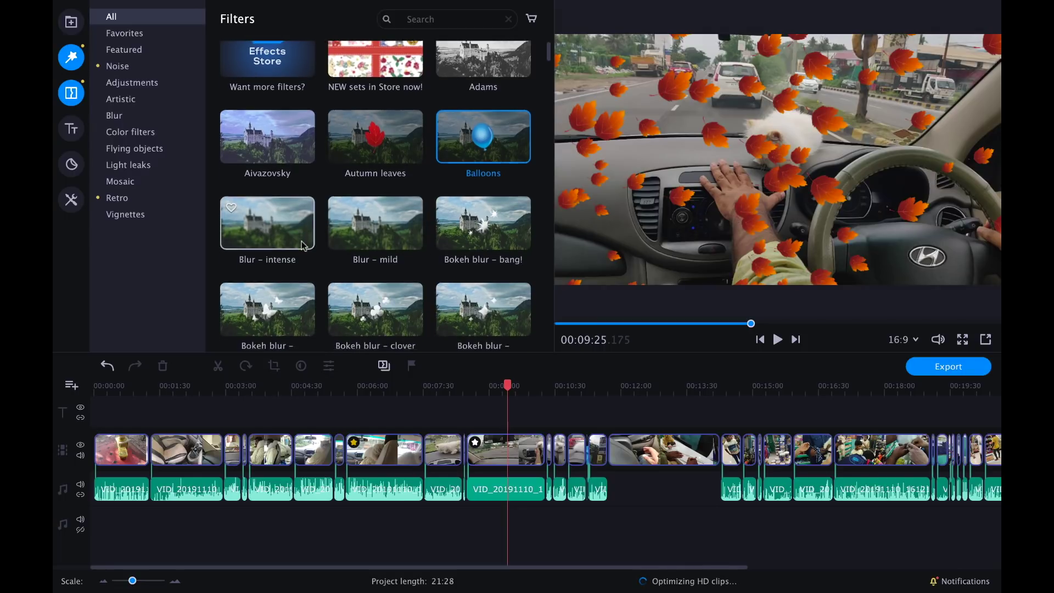
scroll(303, 245, down, 1)
scroll(304, 245, down, 1)
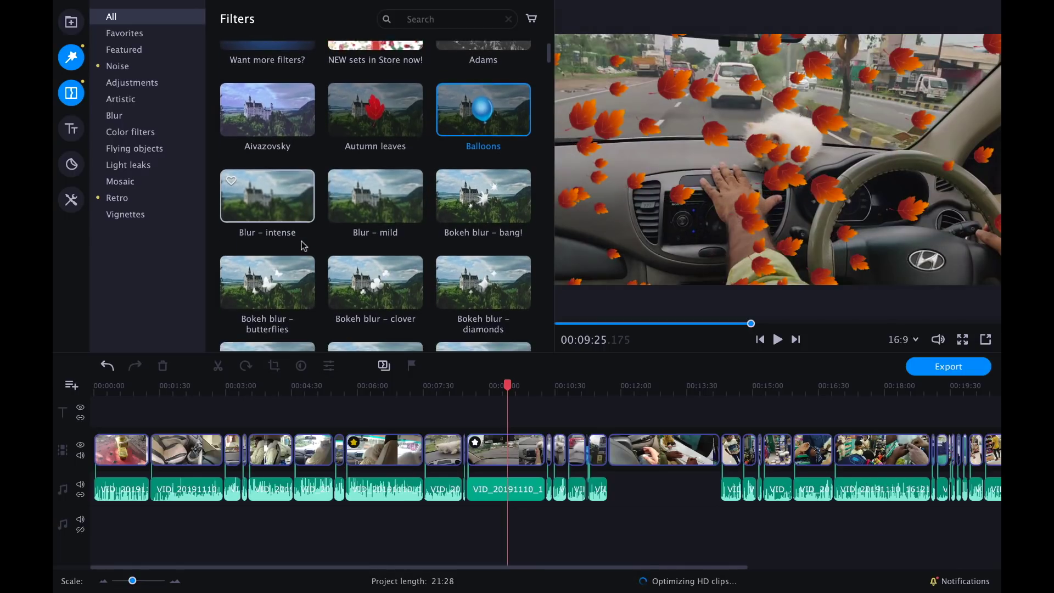
scroll(304, 246, down, 3)
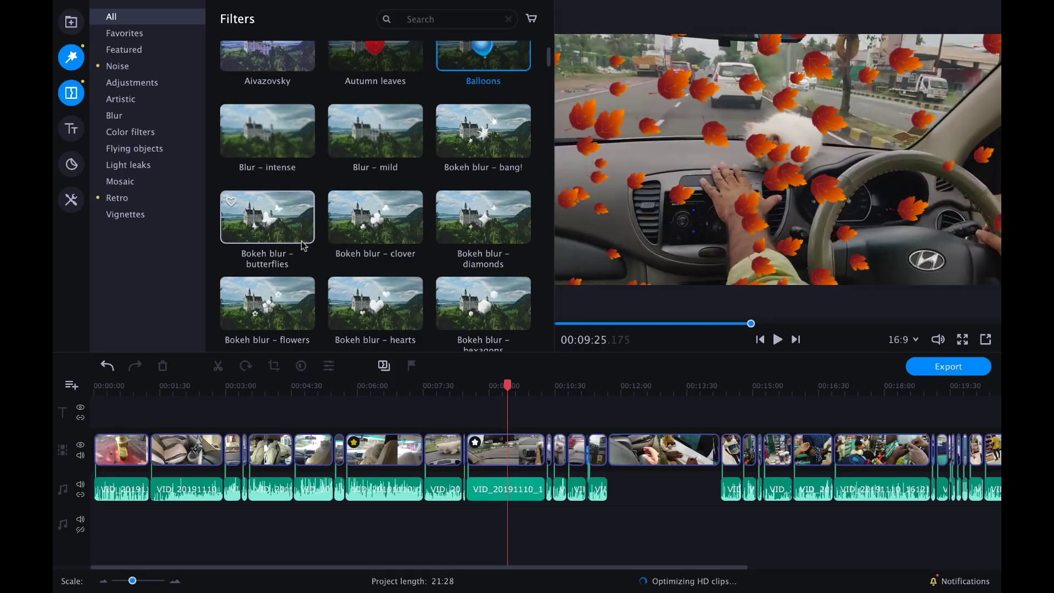
Browse the Color filters and Artistic categories of the filter collection
click(115, 132)
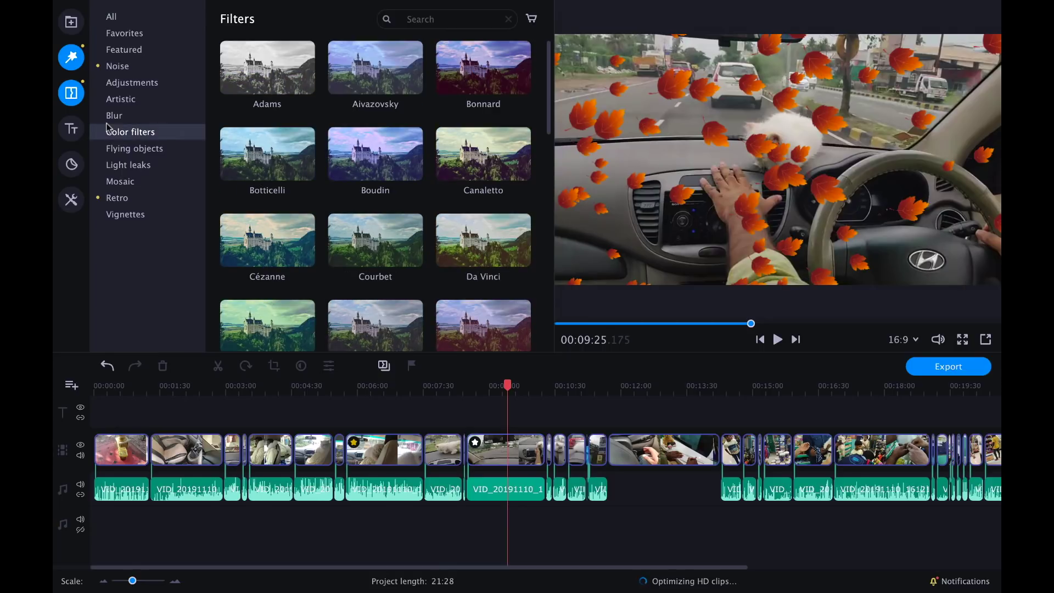
click(112, 102)
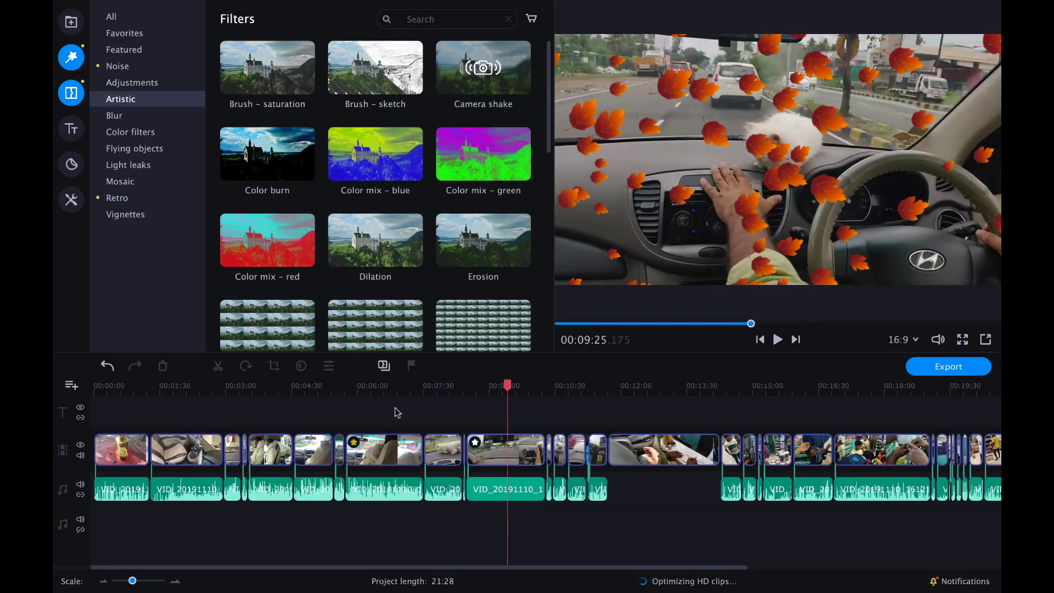
Add the Disintegrate transition between the second and third video clips, at about 00:02:57
click(74, 94)
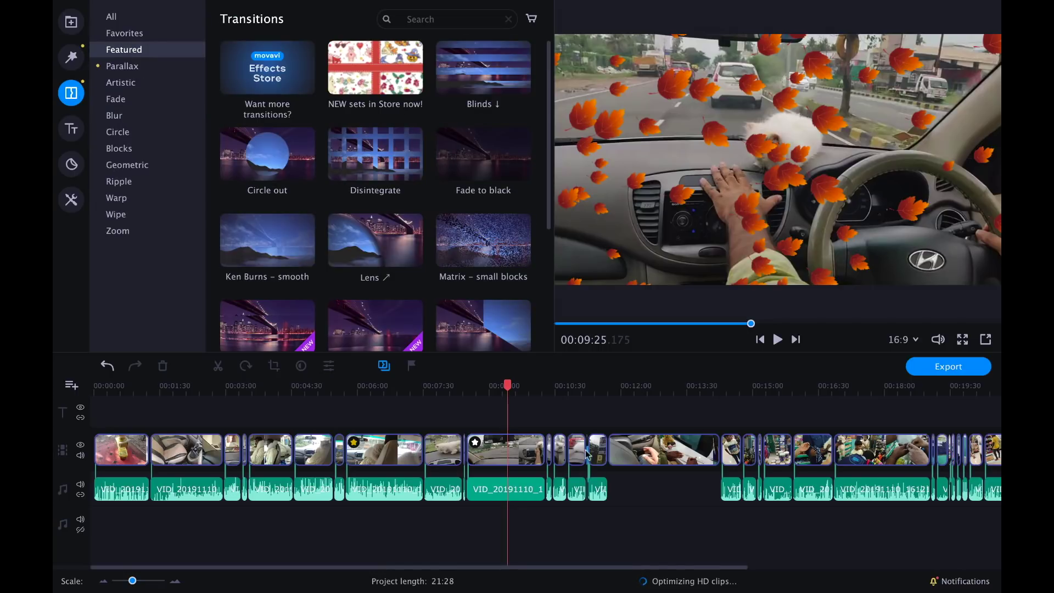
drag(507, 386, 223, 407)
drag(348, 170, 222, 448)
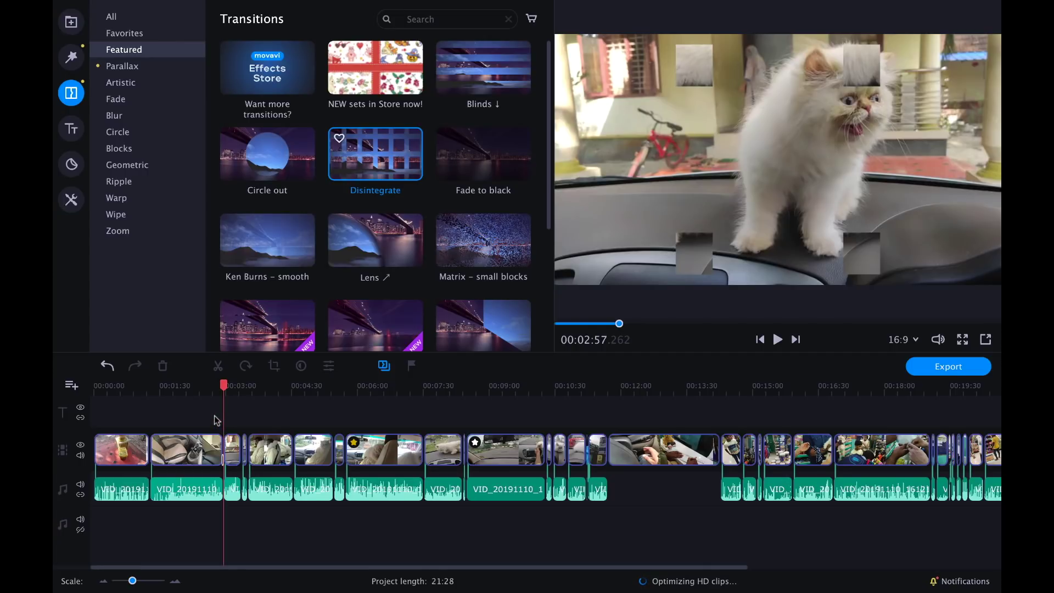
Preview the Disintegrate transition by playing from about 00:02:51, and dismiss the browser notification
drag(132, 581, 135, 581)
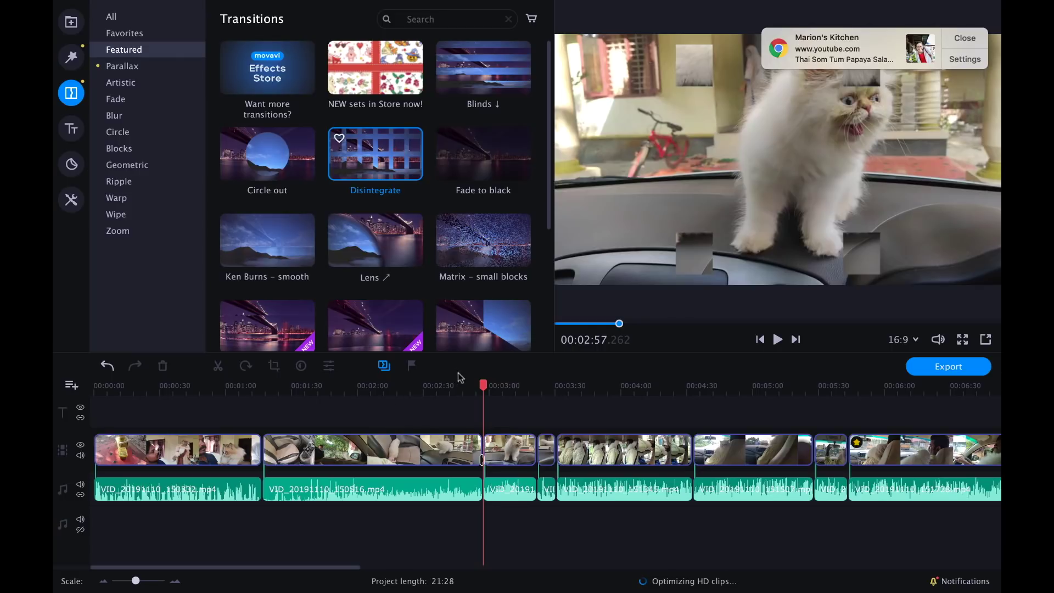
click(470, 386)
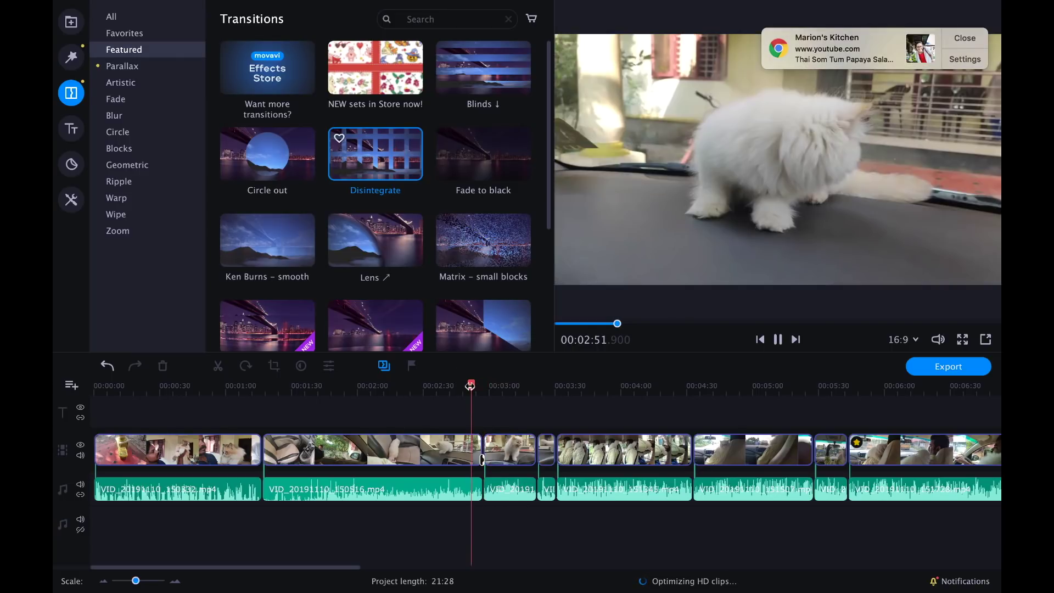
click(957, 35)
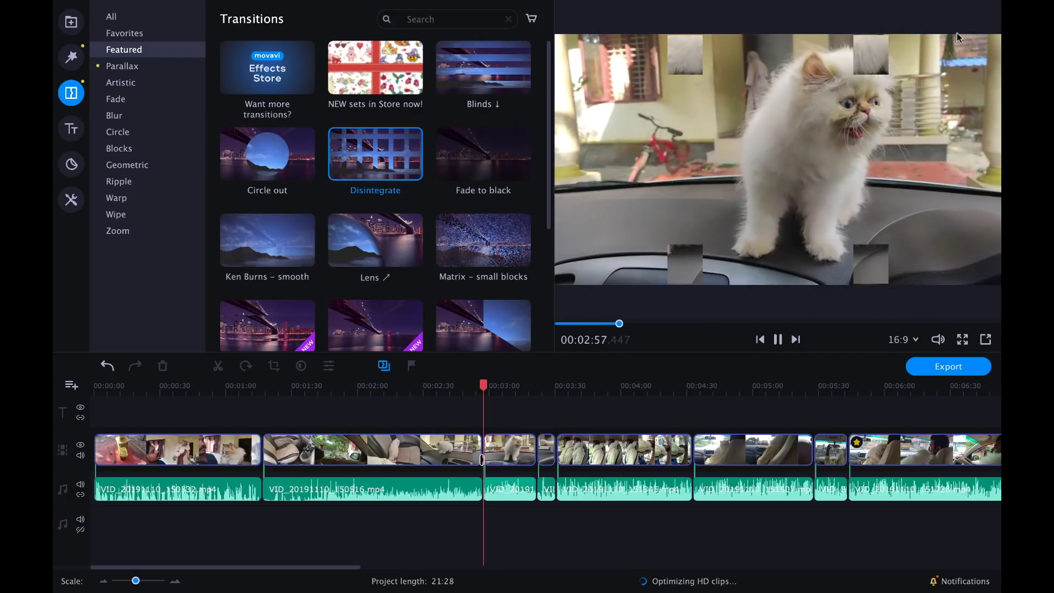
key(space)
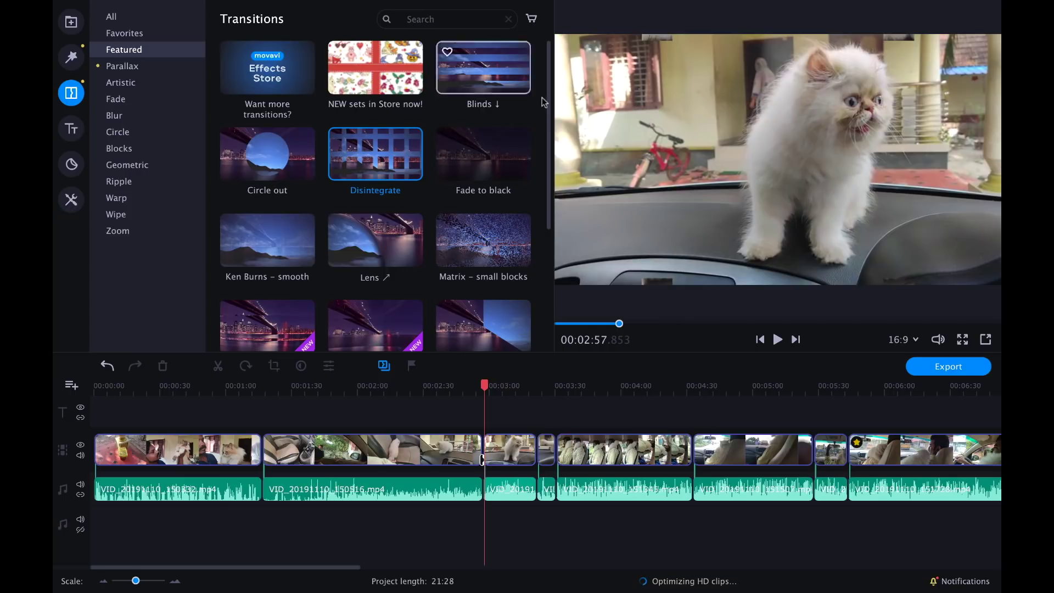
Look through the featured transitions and select Ken Burns – smooth
drag(549, 92, 553, 166)
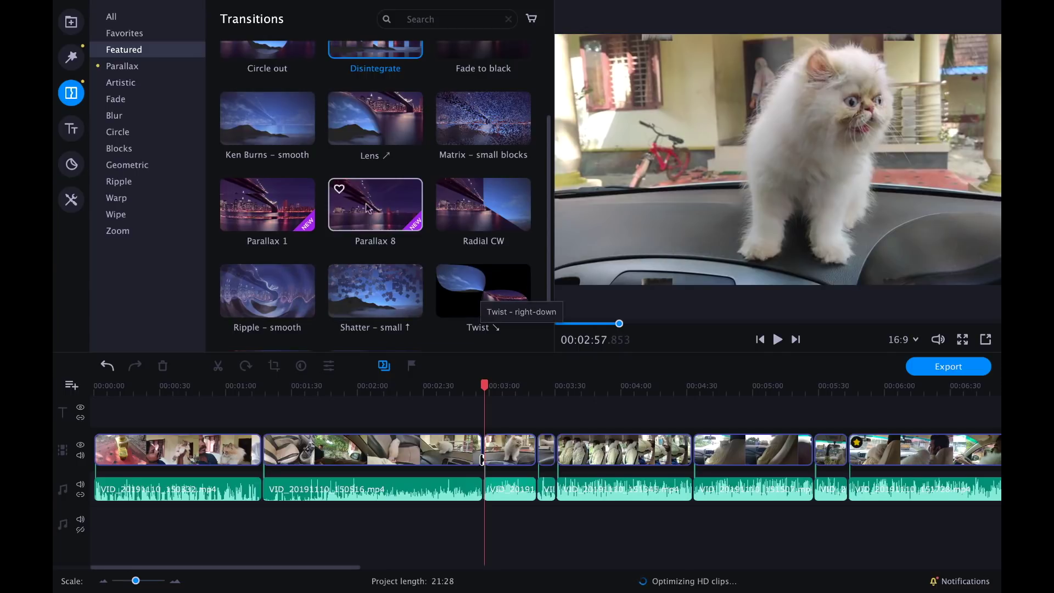
click(282, 120)
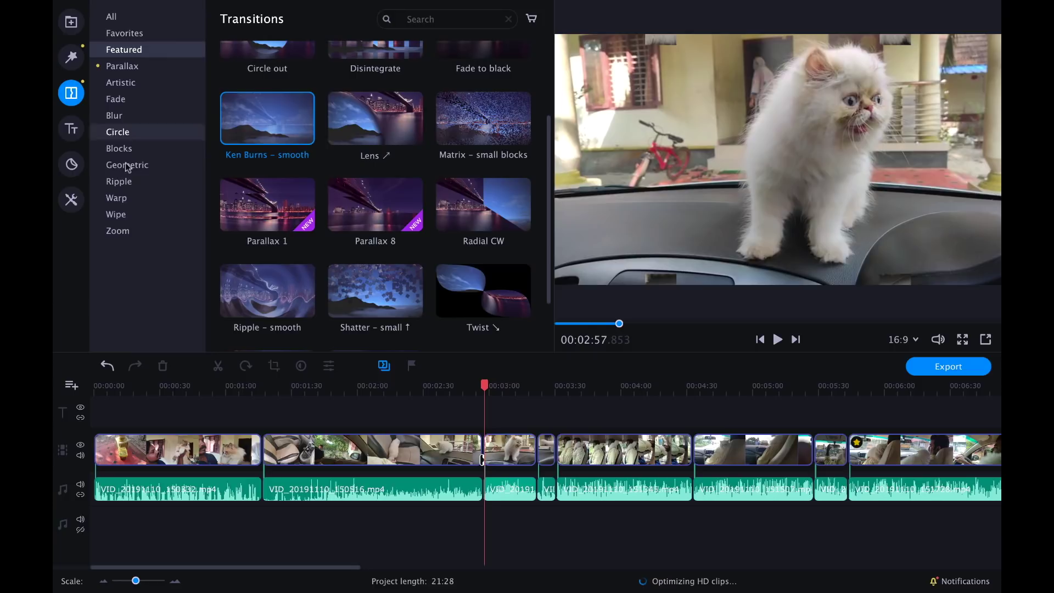
Place the Diamond title on the title track above the second clip and preview it from about 00:02:11
click(72, 129)
drag(375, 155, 385, 409)
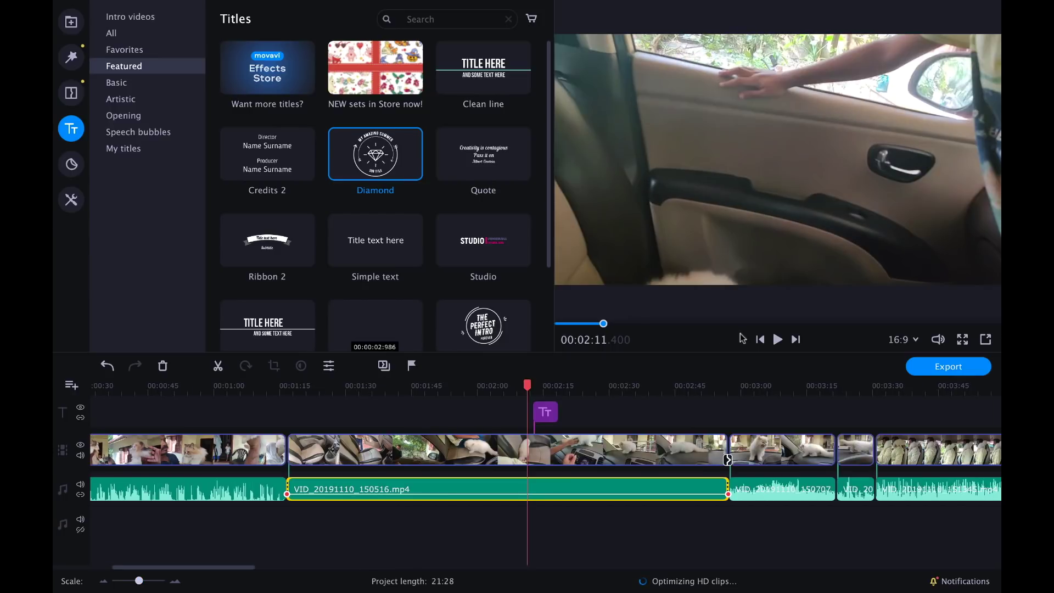
click(775, 341)
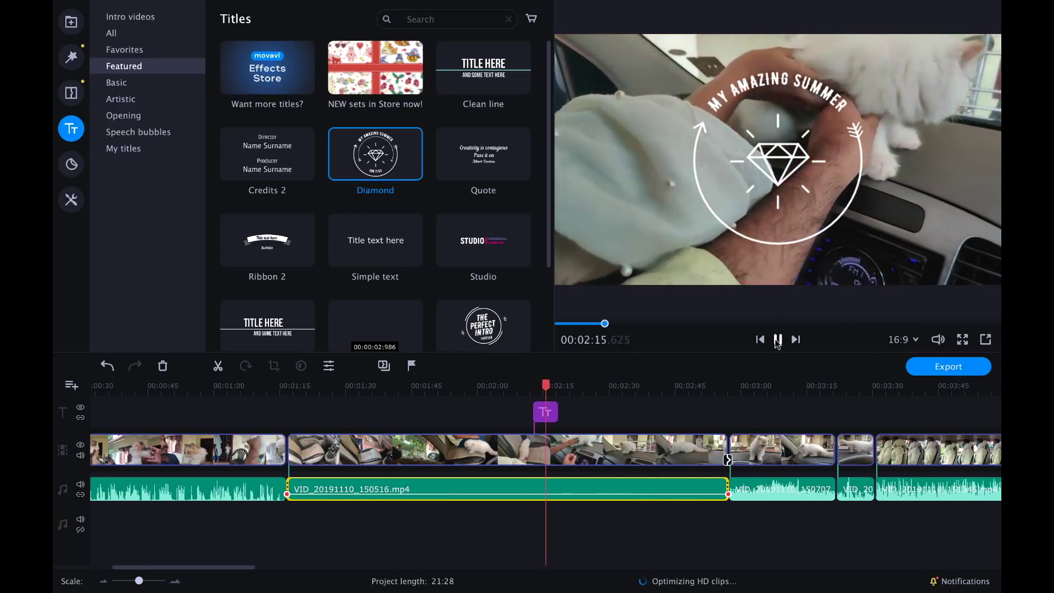
click(777, 341)
Select the Studio title and look through the rest of the featured title presets
click(489, 241)
scroll(497, 242, down, 2)
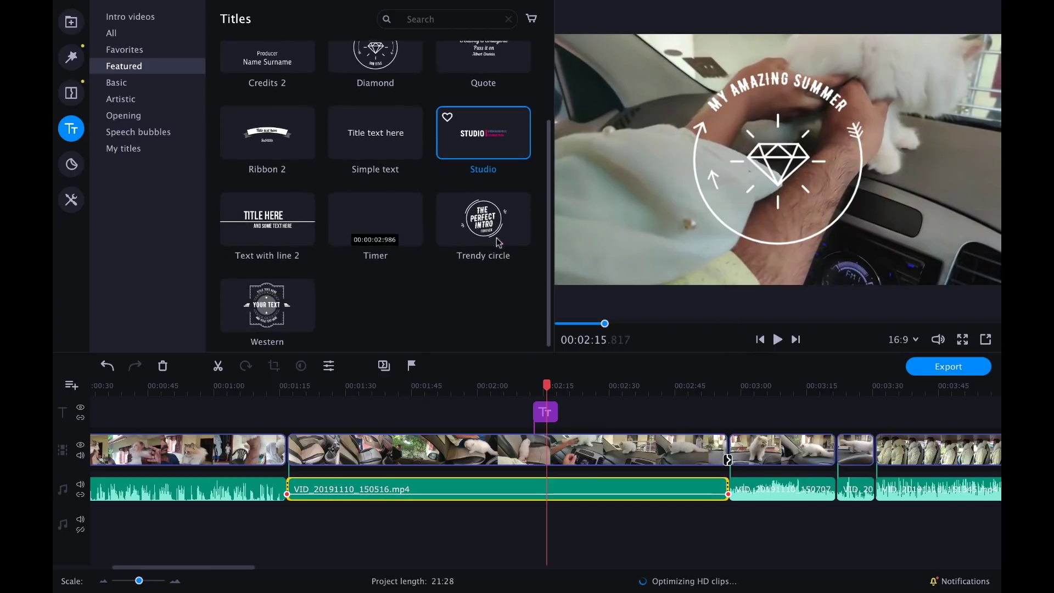
scroll(498, 242, up, 2)
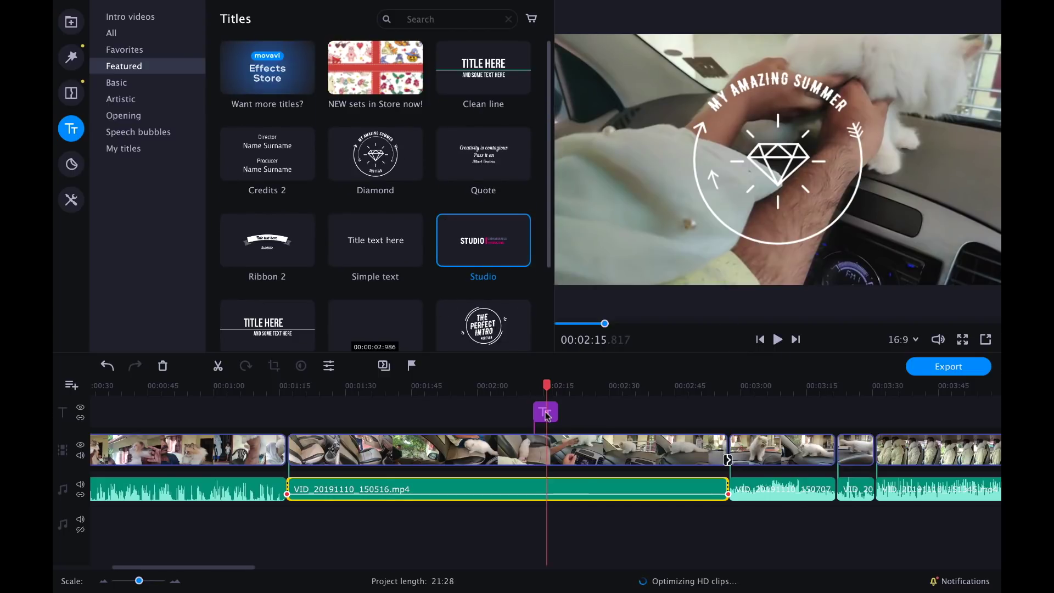
Open the Diamond title for editing, and undo its placement on the title track
double_click(545, 412)
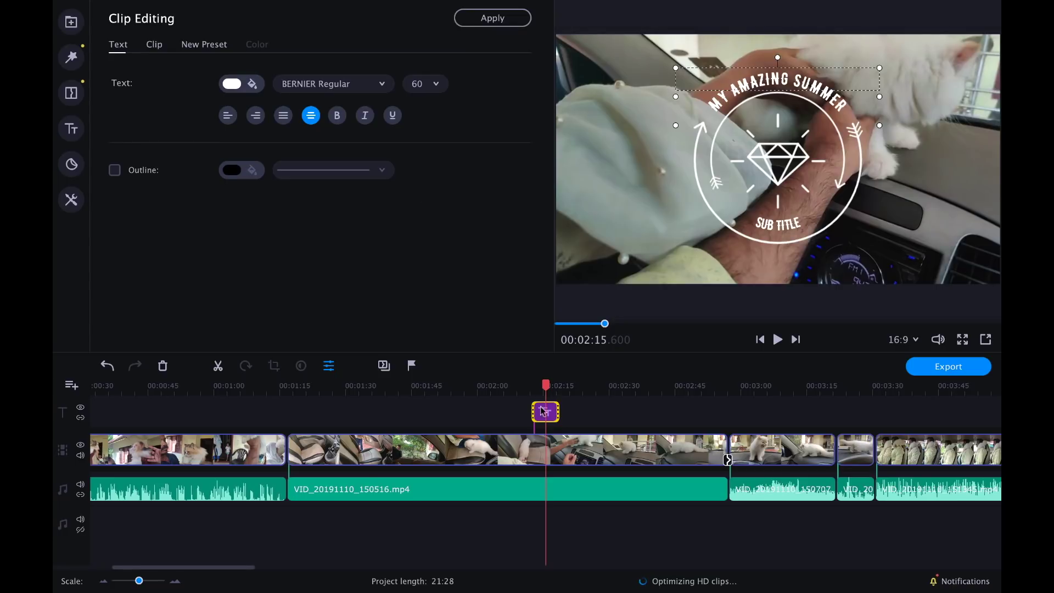
key(super+z)
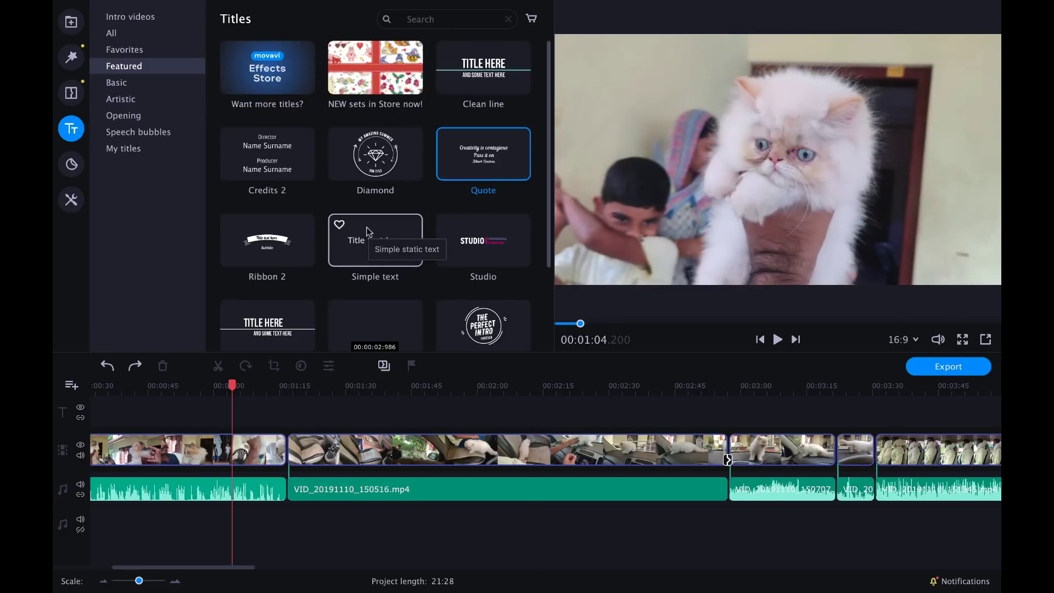
Add a Simple text title at the current playhead position, 00:01:04, and open it for editing
right_click(369, 231)
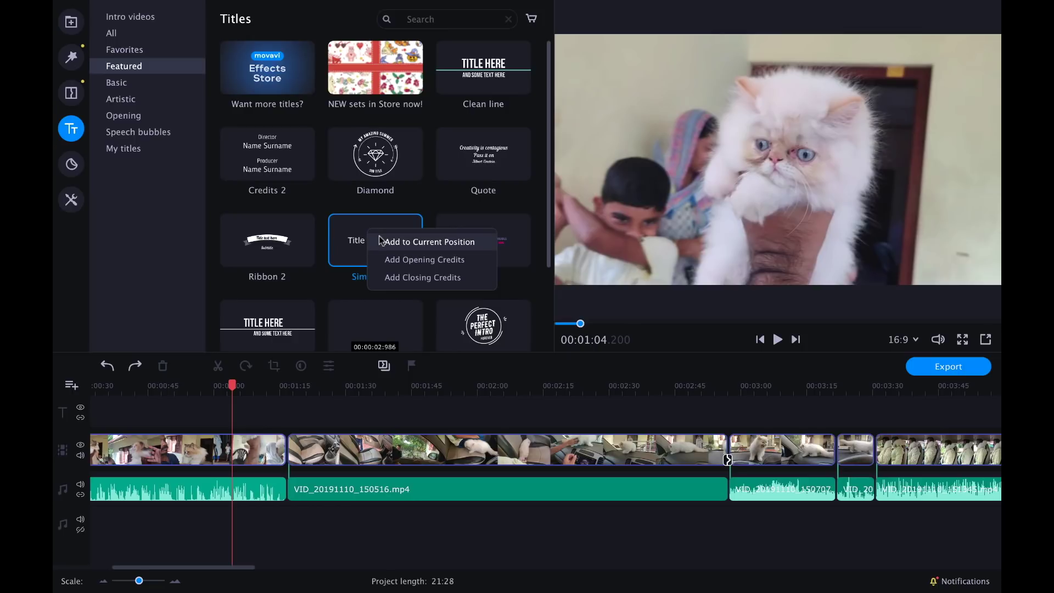
click(379, 239)
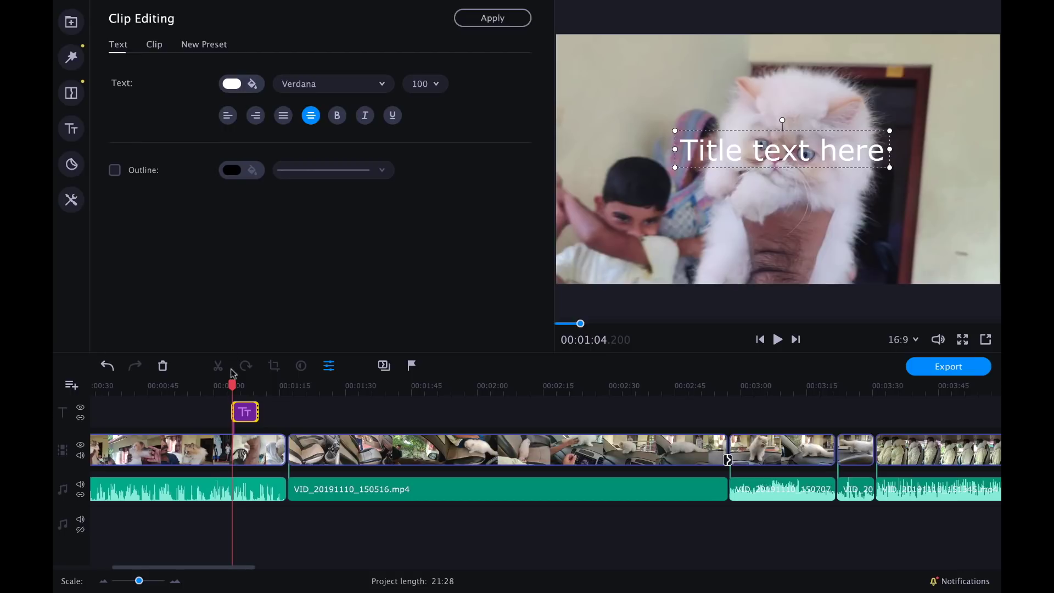
Browse the Artistic, Basic, Speech bubbles and Opening titles, selecting Text with line 2, and move the playhead to about 00:01:25
click(72, 131)
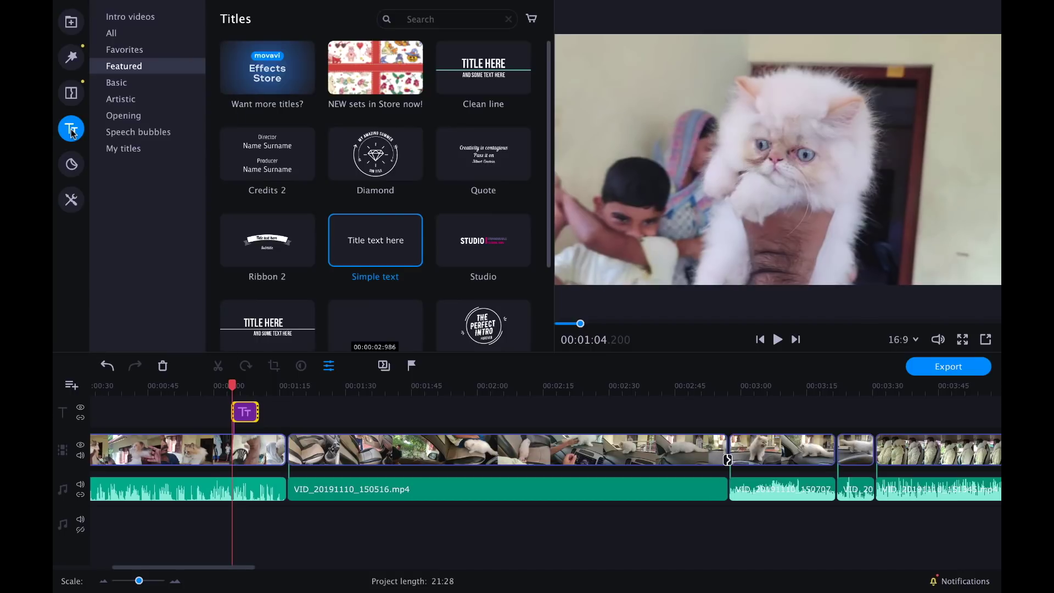
click(133, 102)
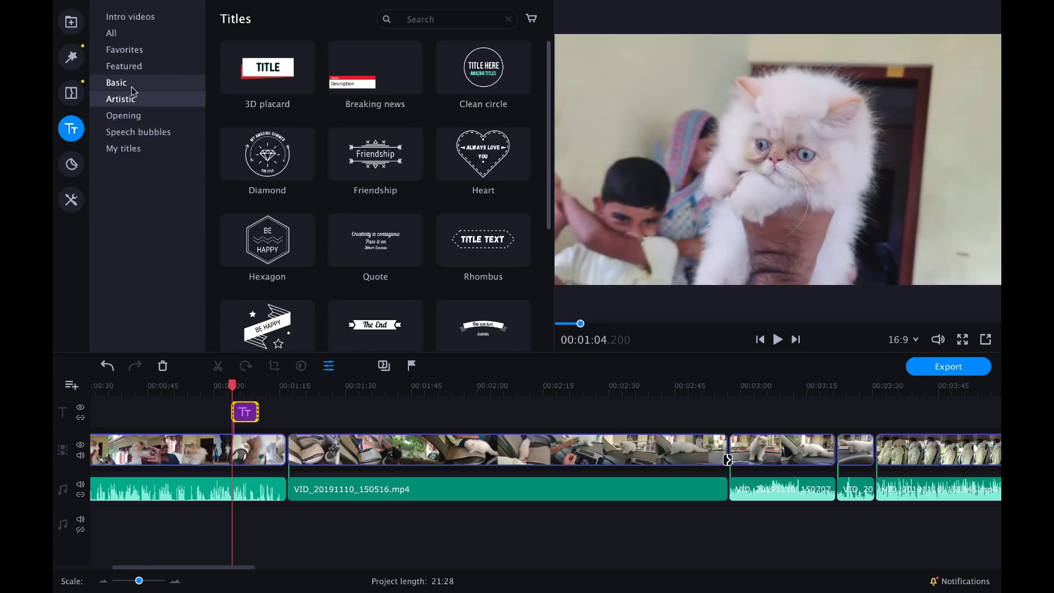
click(132, 87)
click(128, 116)
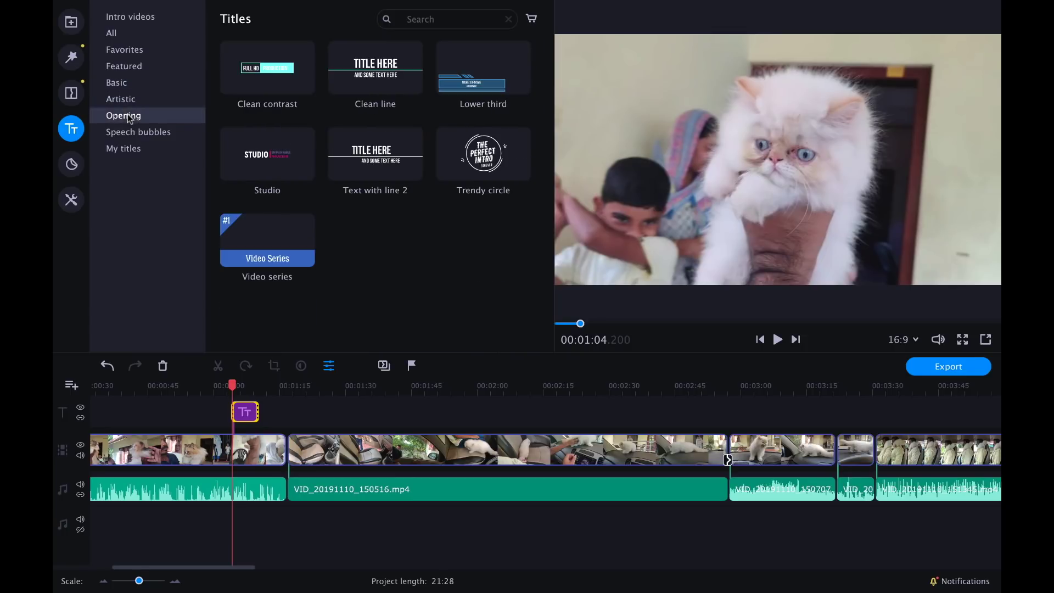
click(133, 131)
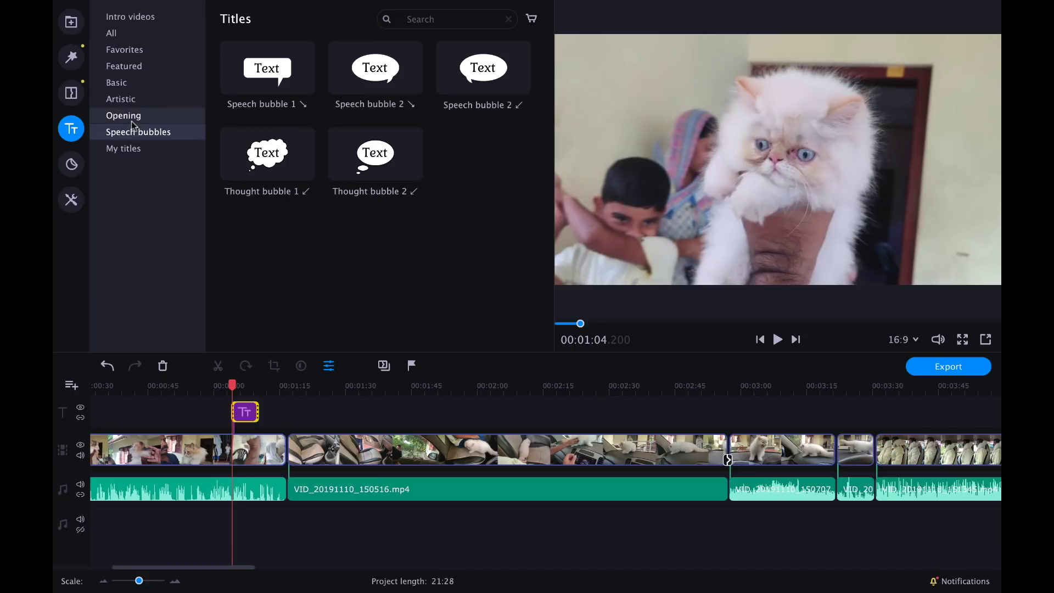
click(131, 120)
click(384, 163)
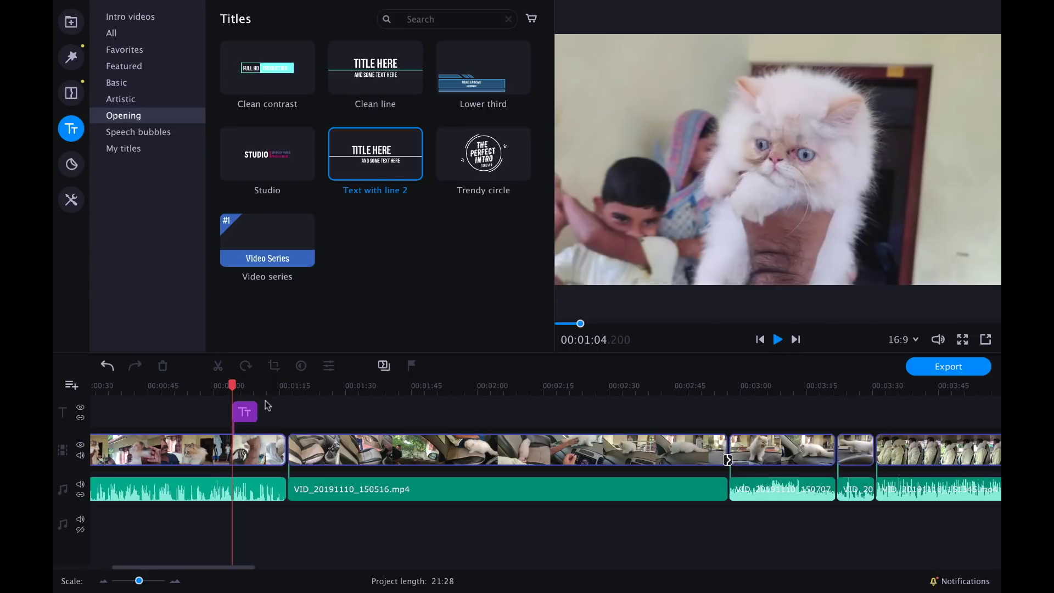
drag(232, 385, 326, 386)
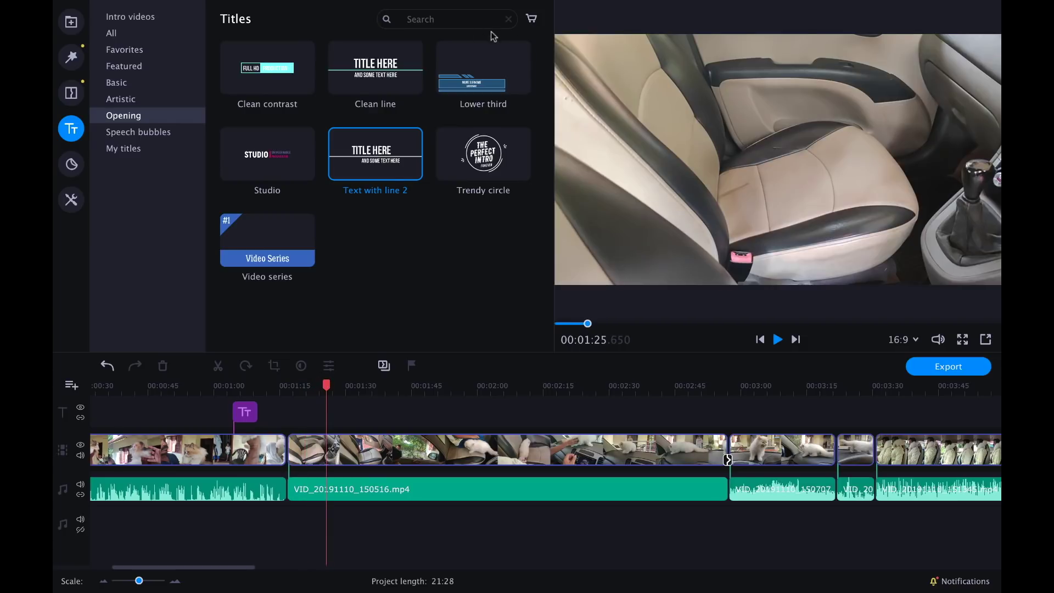
Open the Movavi Effects Store from the titles collection, examine the offered effect sets and packs, and minimize the browser window
click(532, 21)
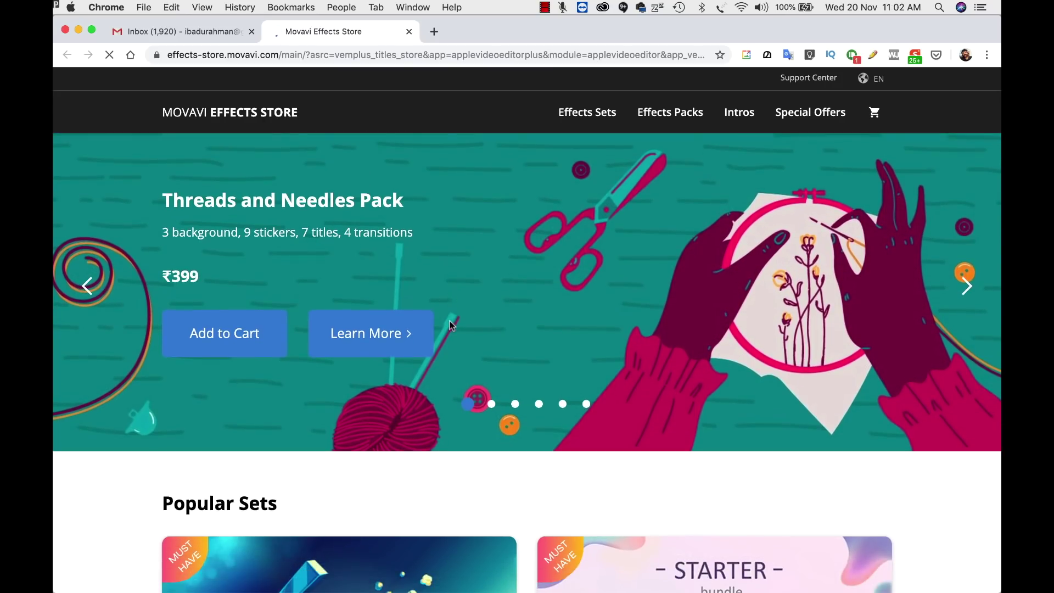
scroll(450, 325, down, 2)
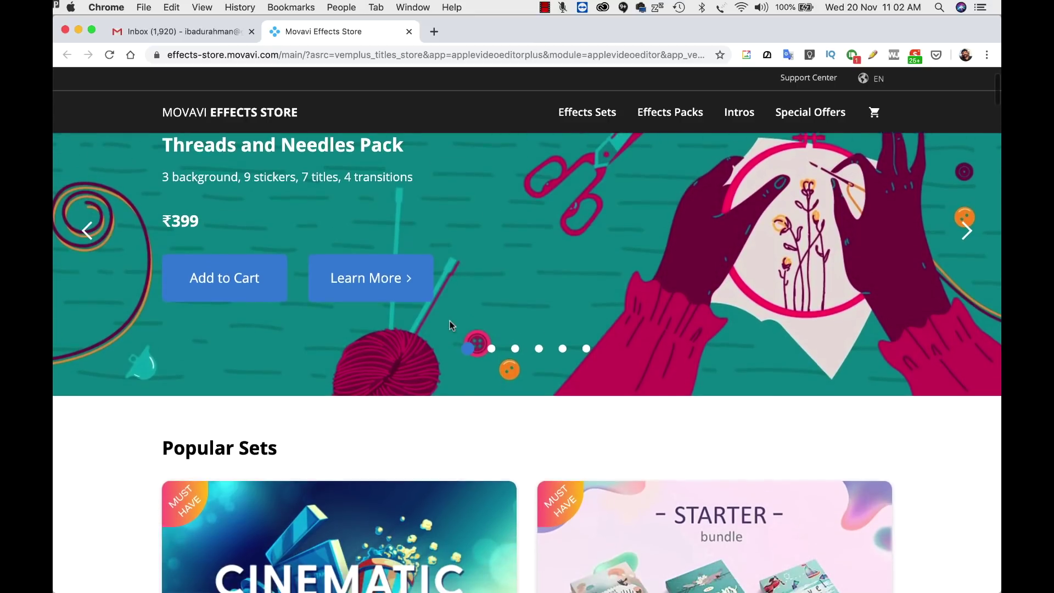
scroll(450, 325, down, 10)
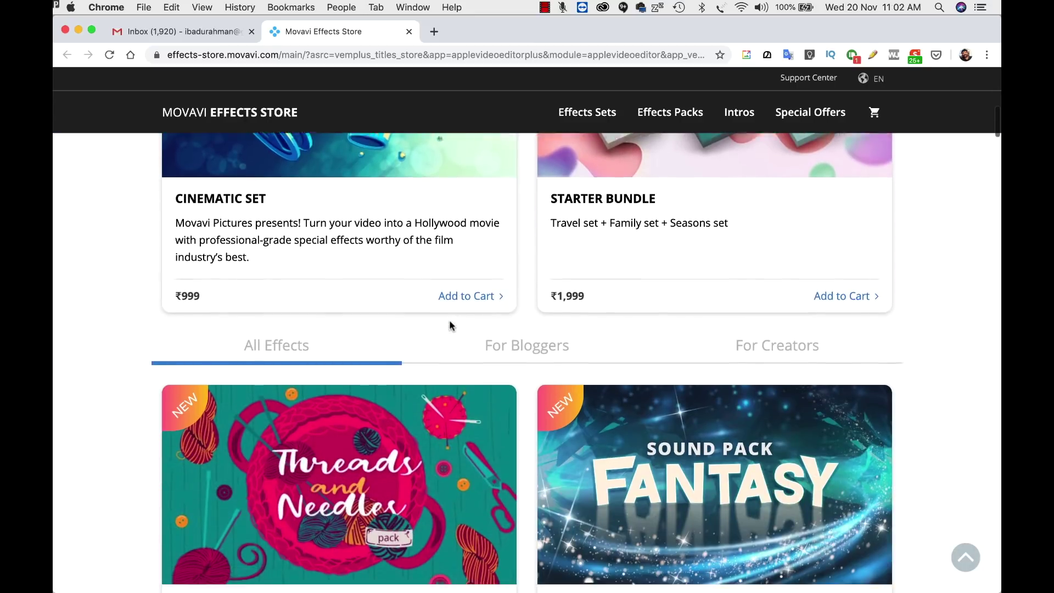
scroll(450, 325, down, 3)
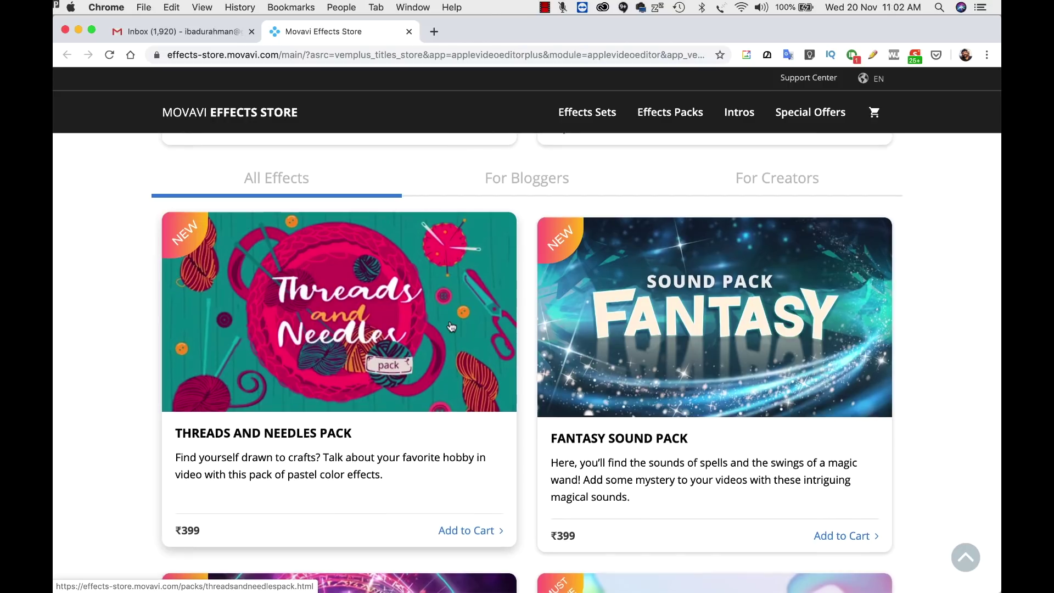
scroll(452, 326, down, 6)
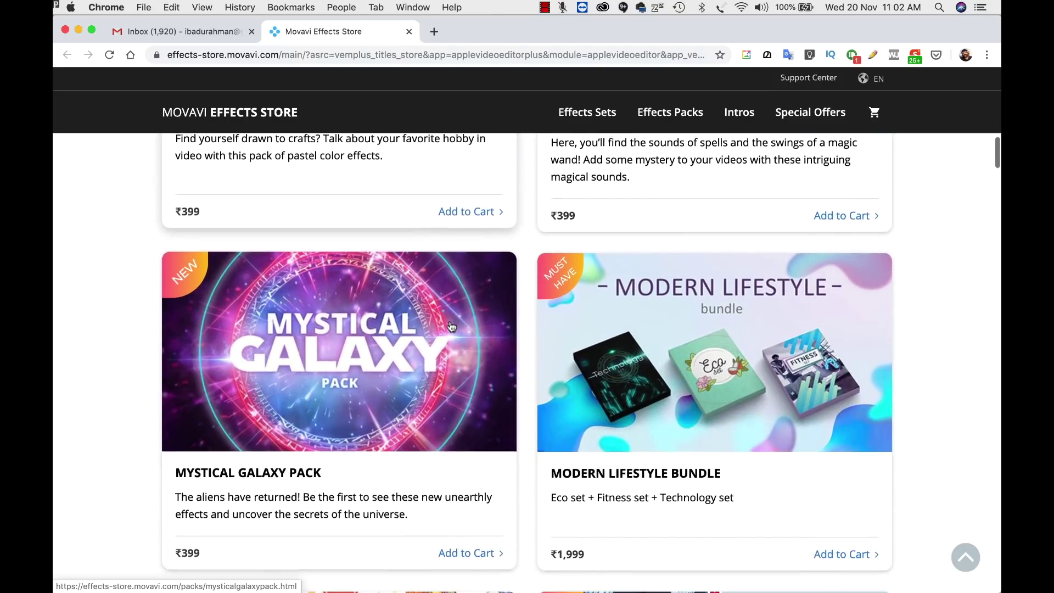
scroll(451, 326, down, 6)
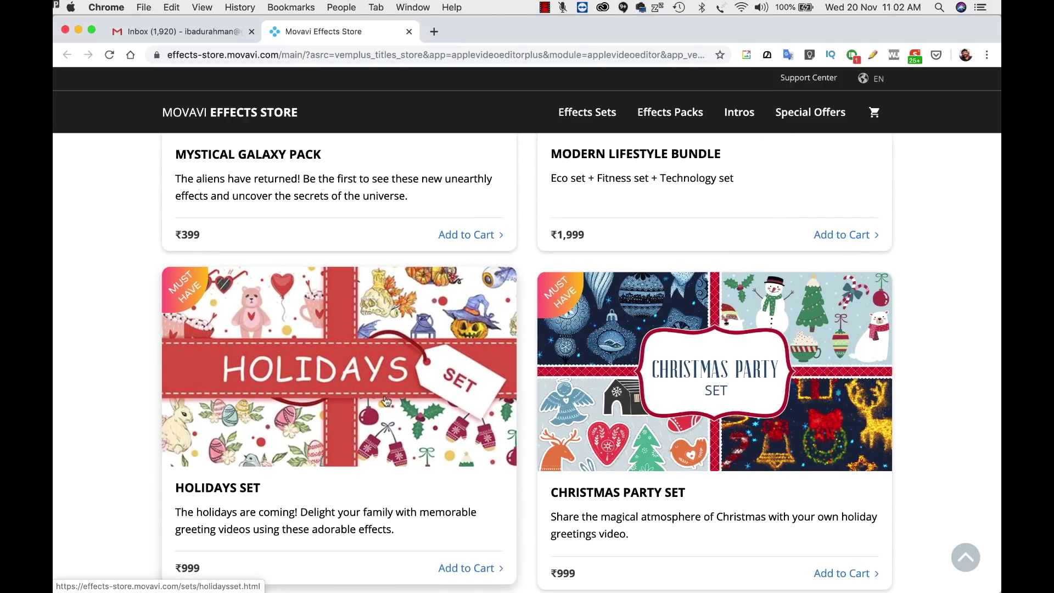
scroll(493, 426, down, 6)
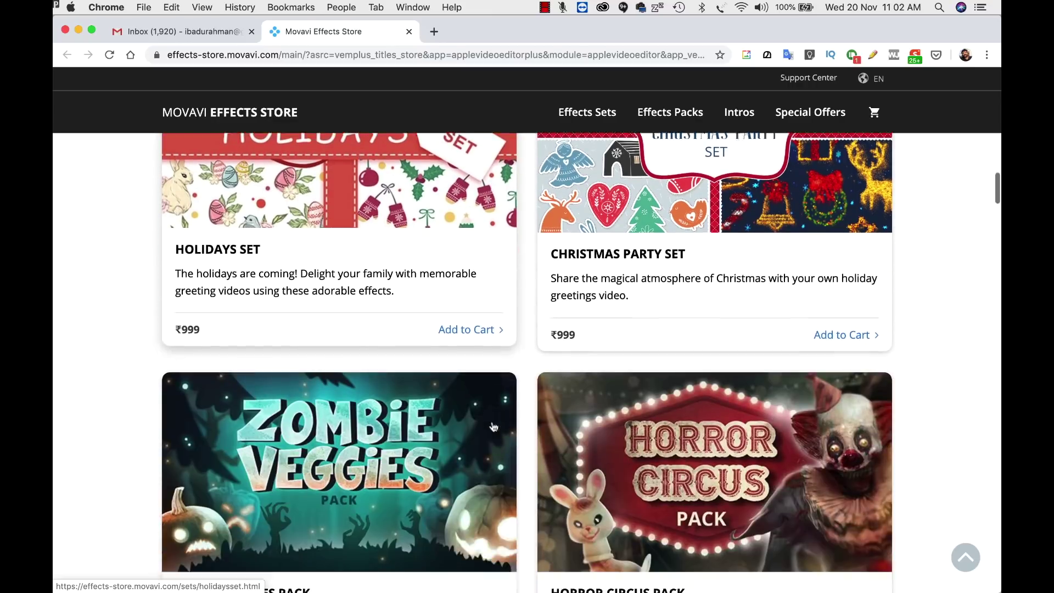
scroll(493, 426, down, 3)
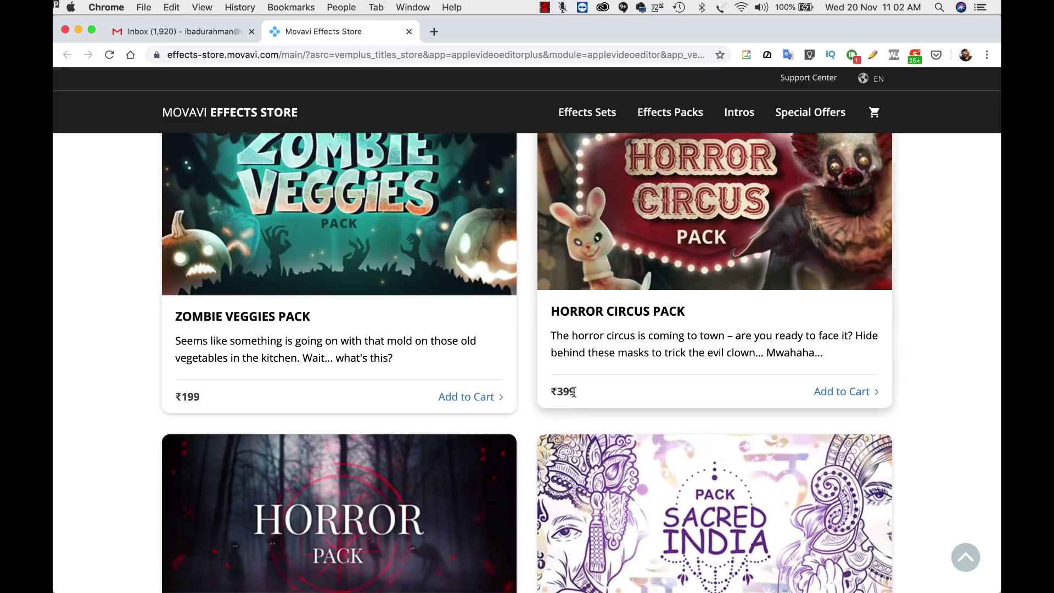
scroll(573, 392, down, 9)
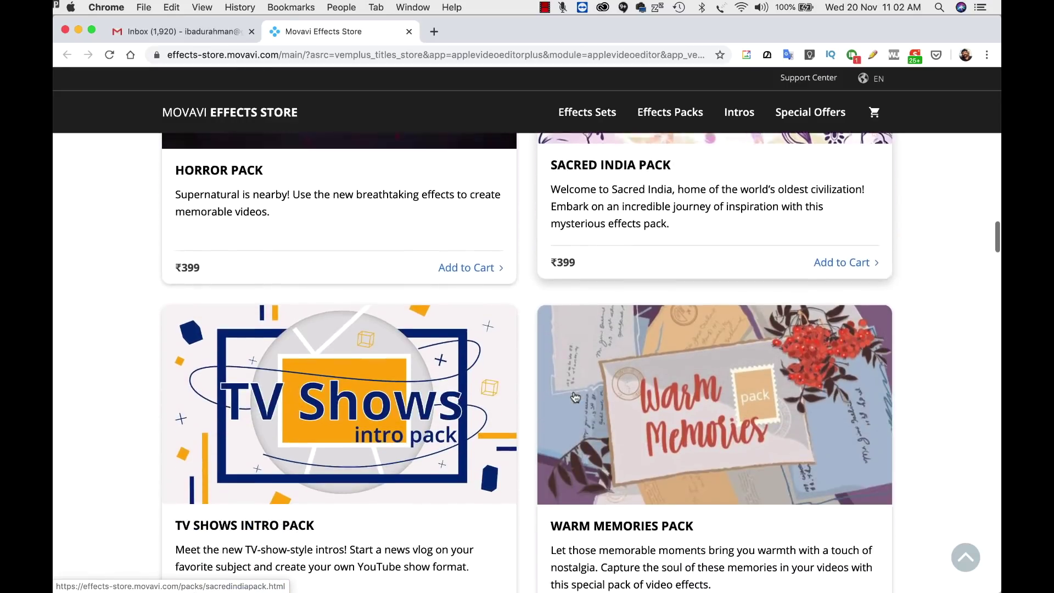
scroll(575, 397, down, 6)
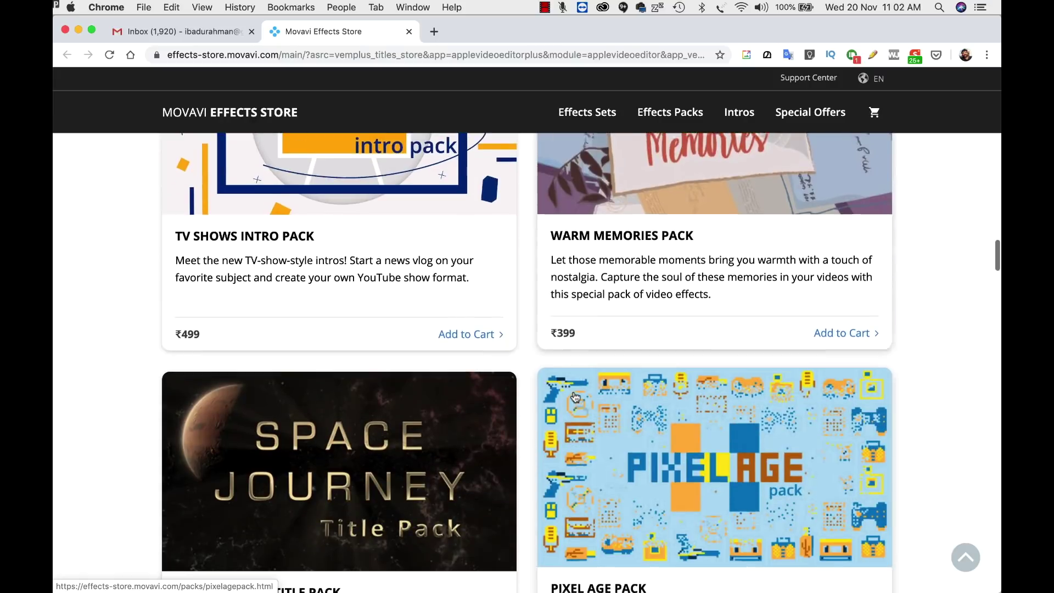
click(78, 31)
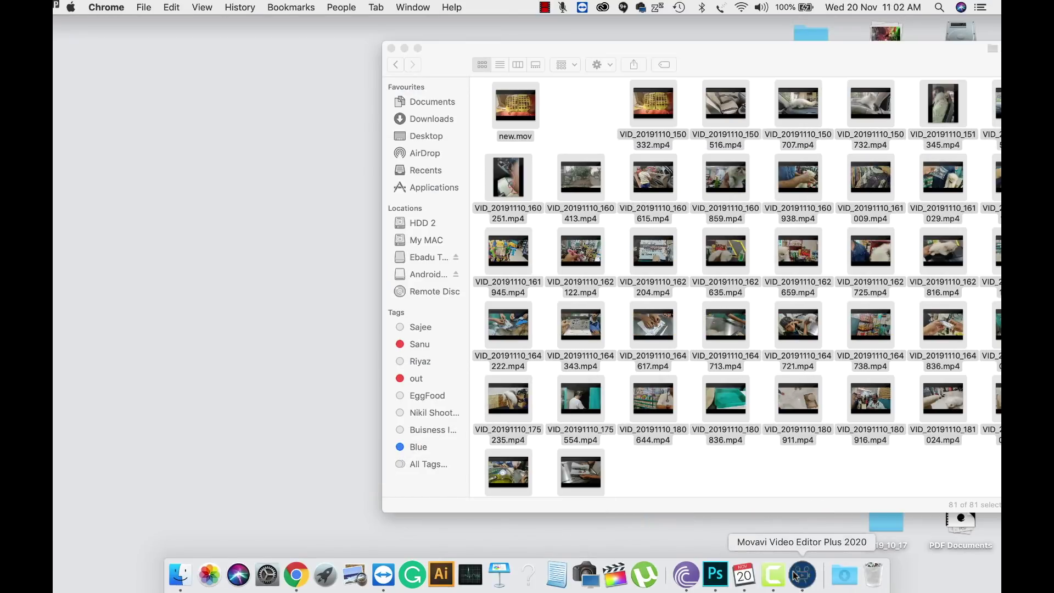
Switch back to Movavi Video Editor Plus 2020, place the Animated arrow sticker on the title track at about 00:01:55, and preview it
click(795, 576)
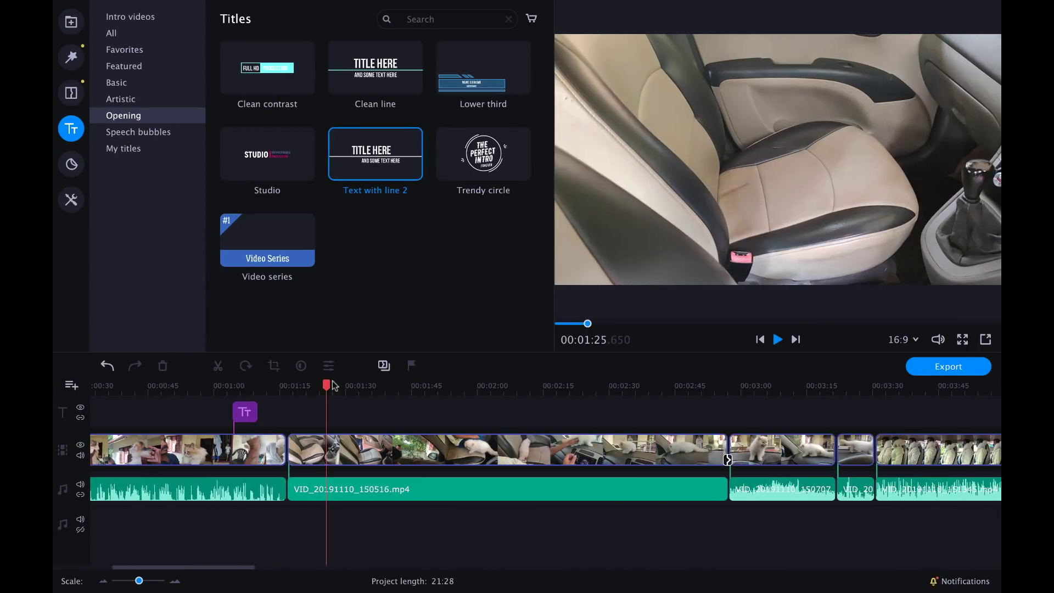
drag(326, 385, 454, 380)
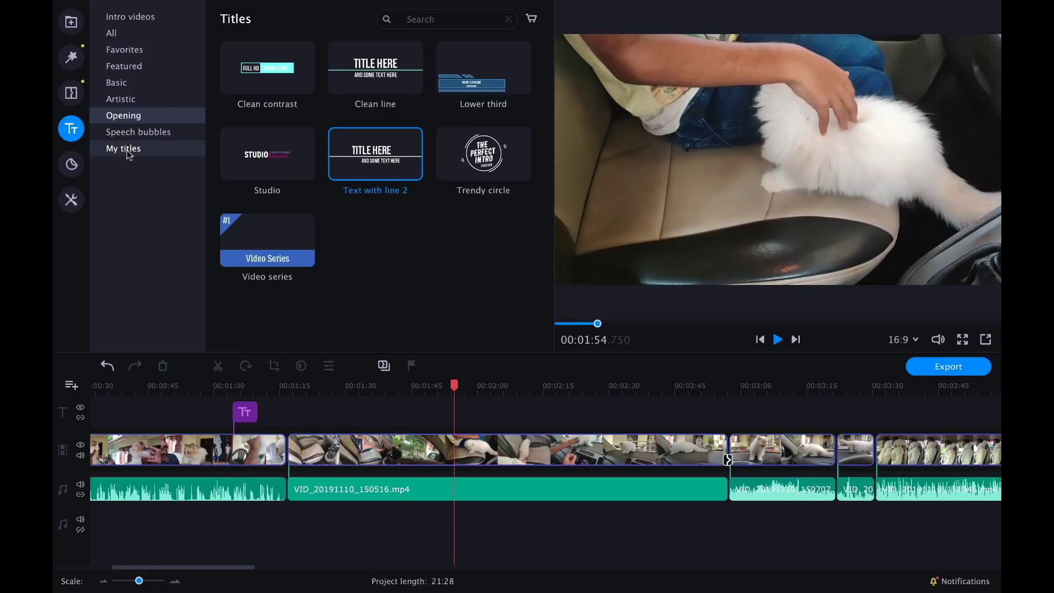
click(73, 164)
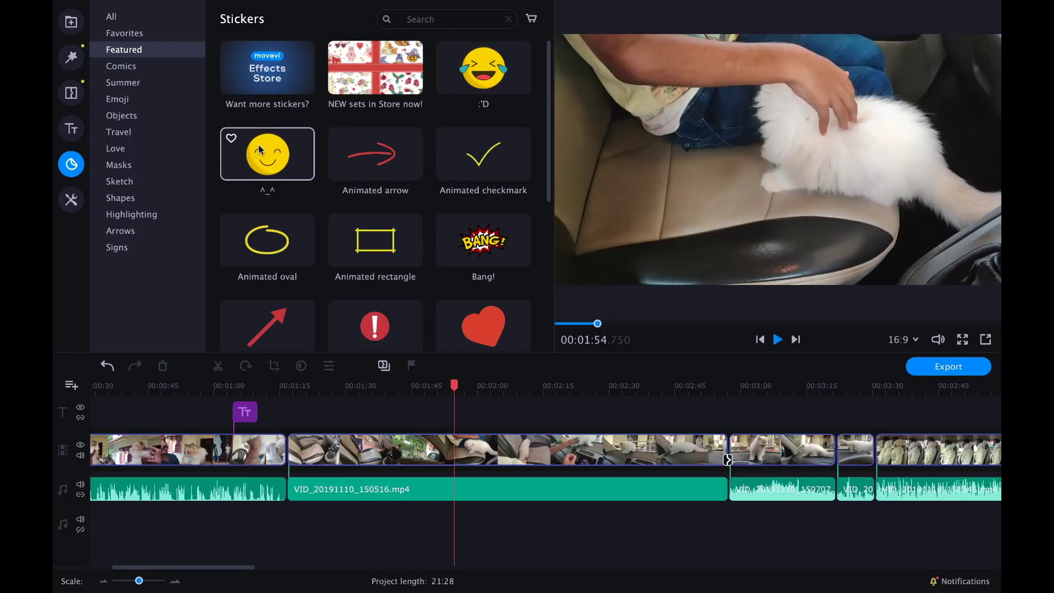
drag(368, 156, 462, 412)
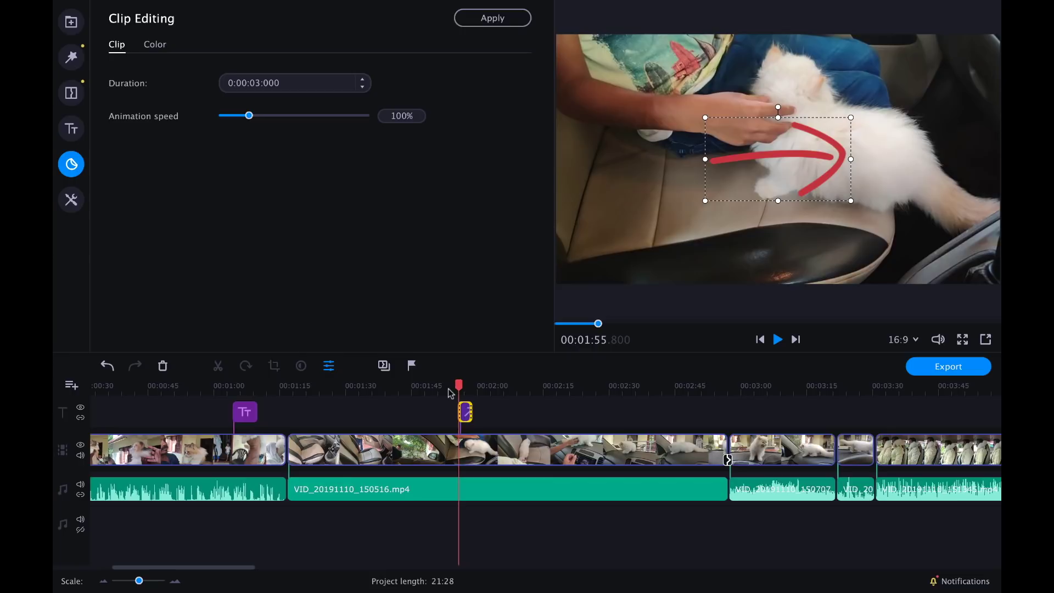
key(space)
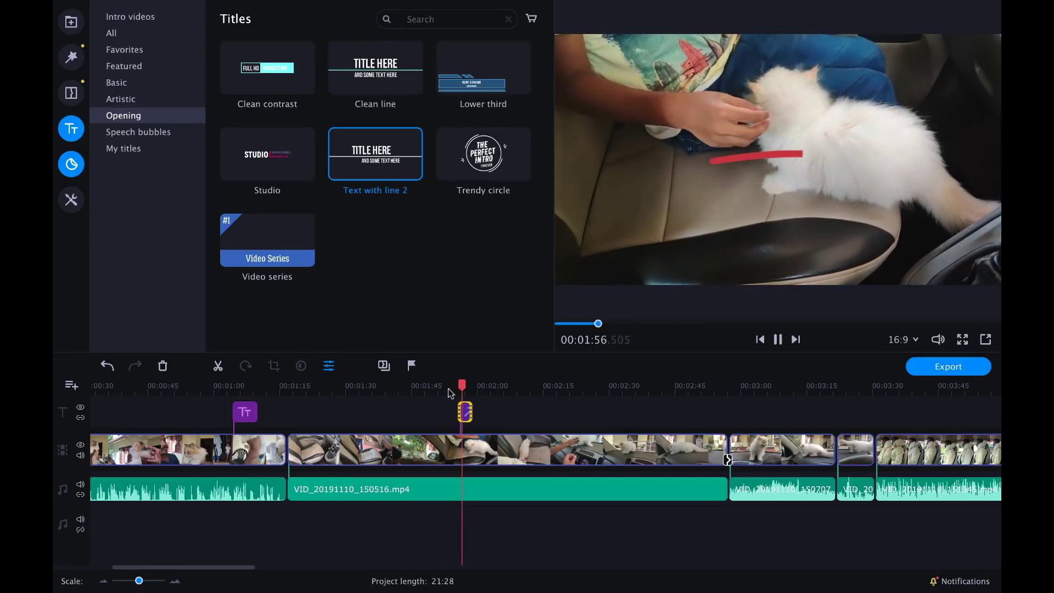
key(space)
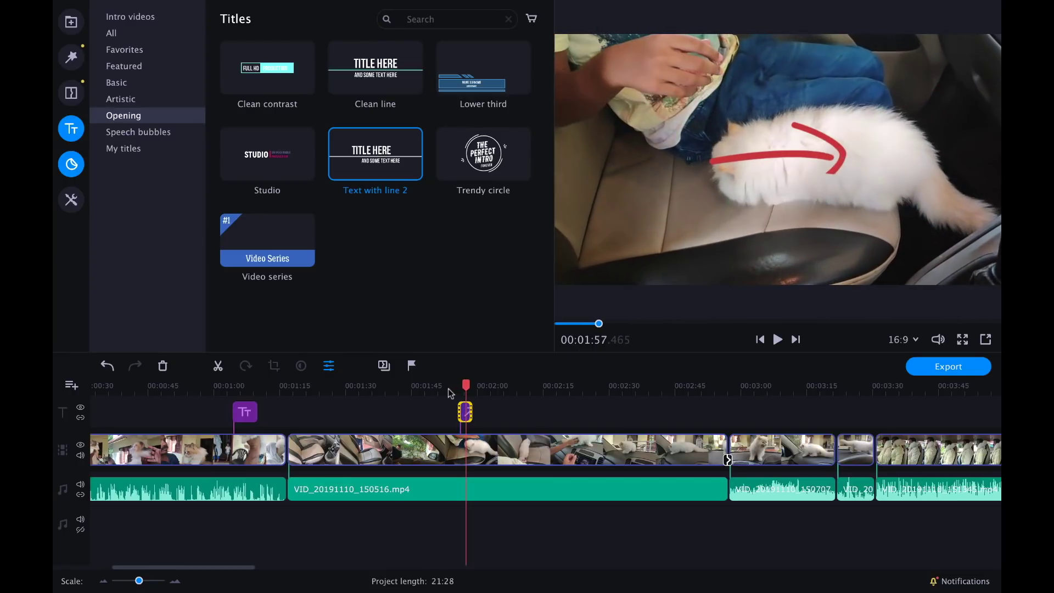
Browse the Featured, Travel and Shapes sticker collections, previewing the Animated rectangle, Heart and Airplane stickers
click(77, 164)
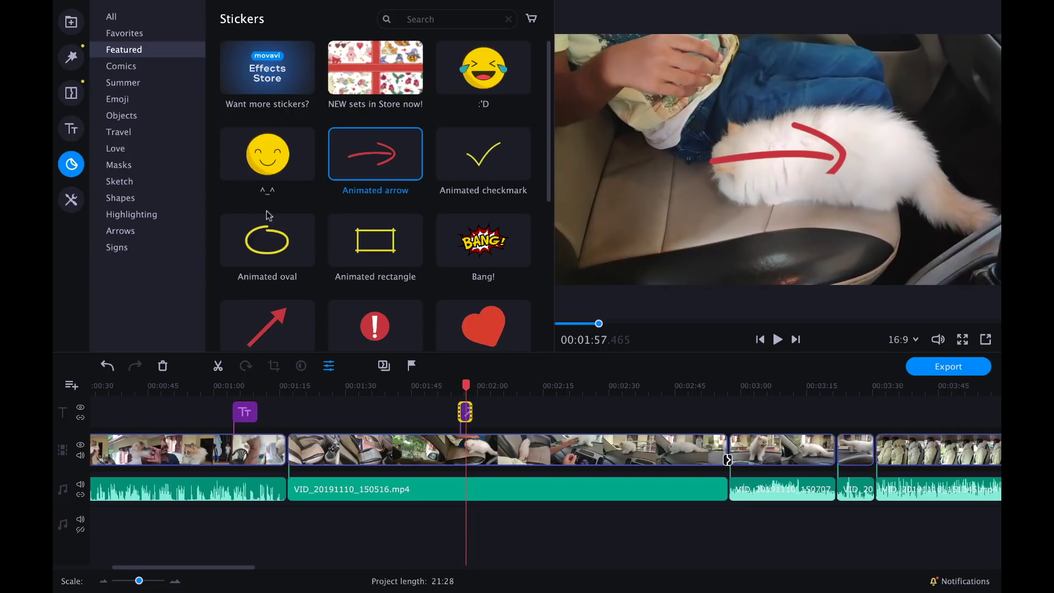
scroll(267, 211, down, 1)
click(349, 210)
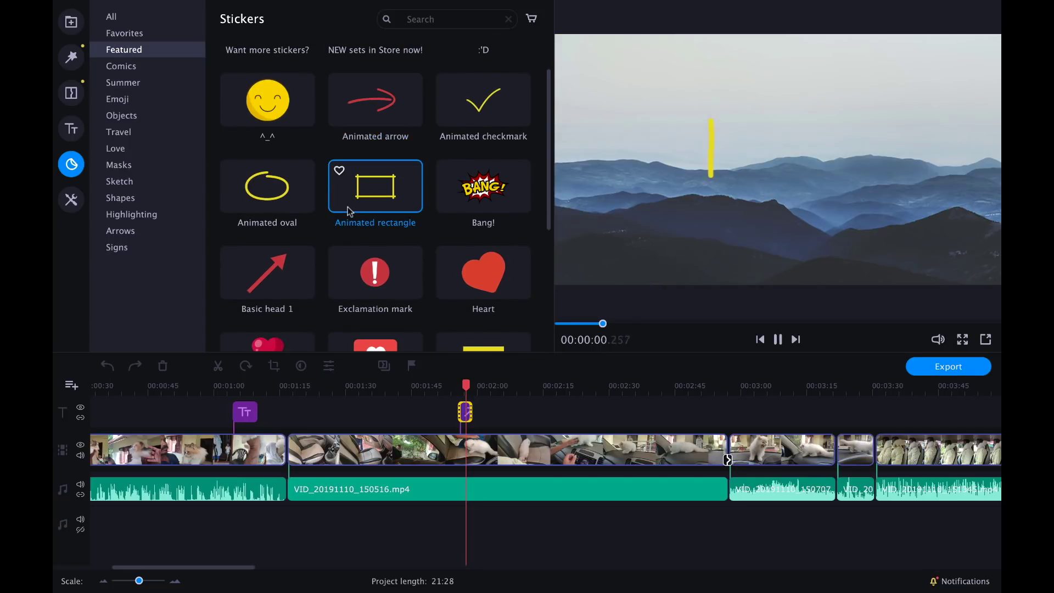
click(482, 294)
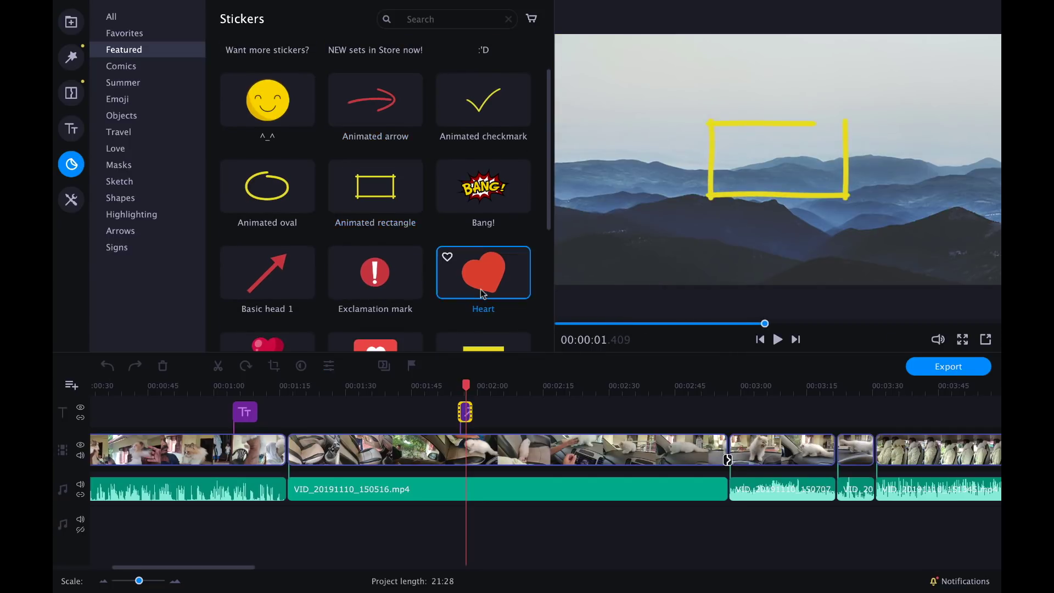
click(125, 133)
click(277, 68)
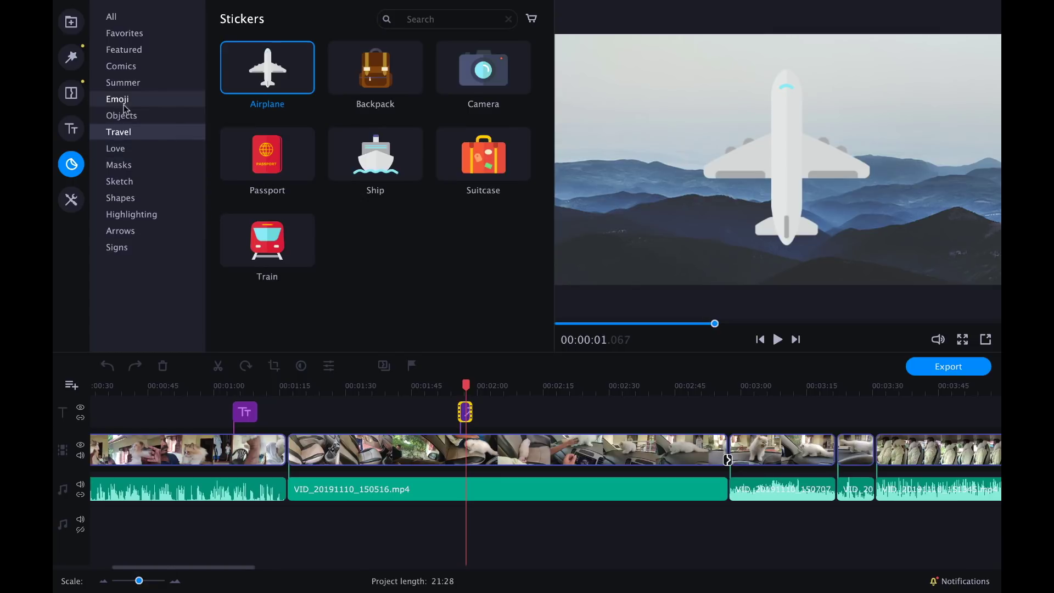
click(119, 200)
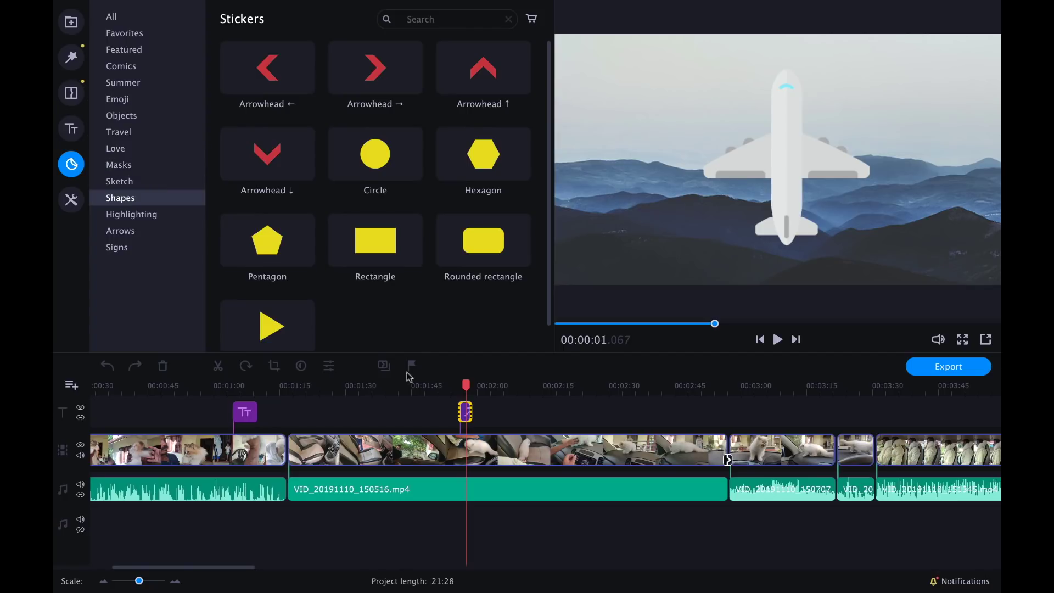
Extend the Animated arrow sticker on the title track to end at about 00:02:10, and play it back
drag(463, 385, 460, 388)
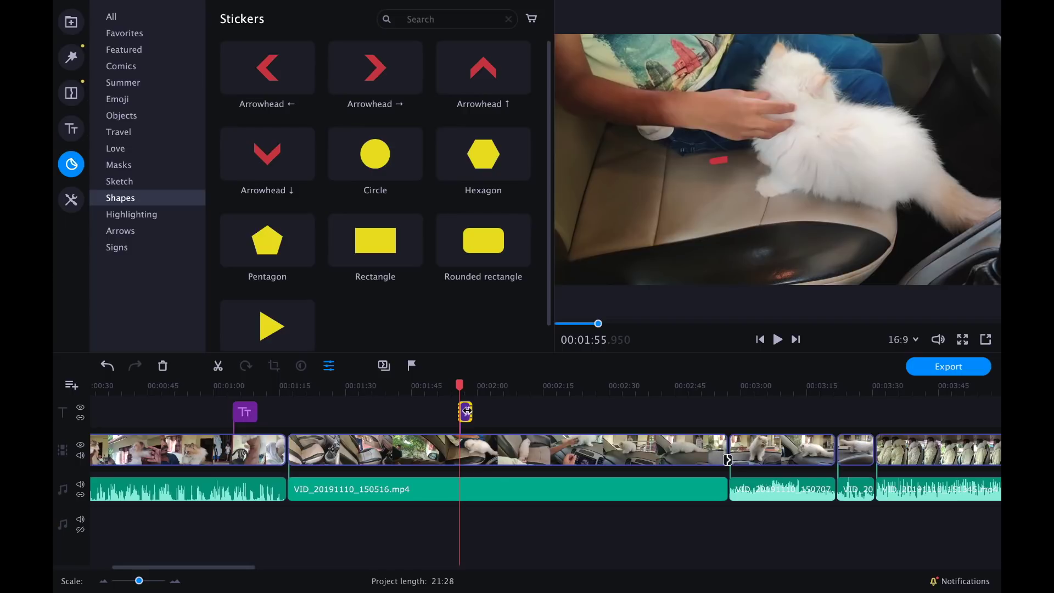
drag(466, 411, 522, 412)
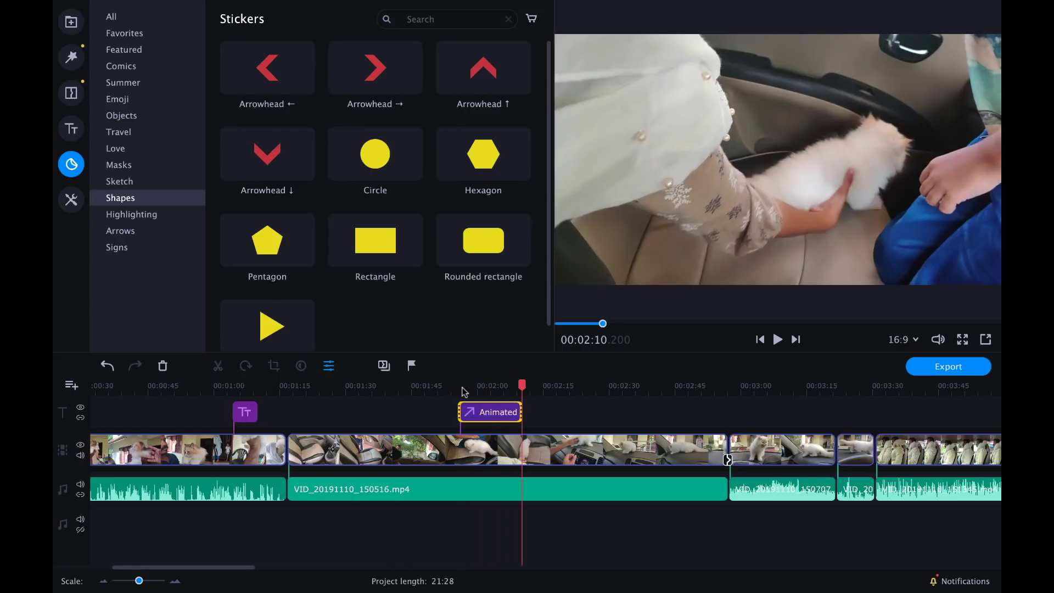
click(462, 387)
key(space)
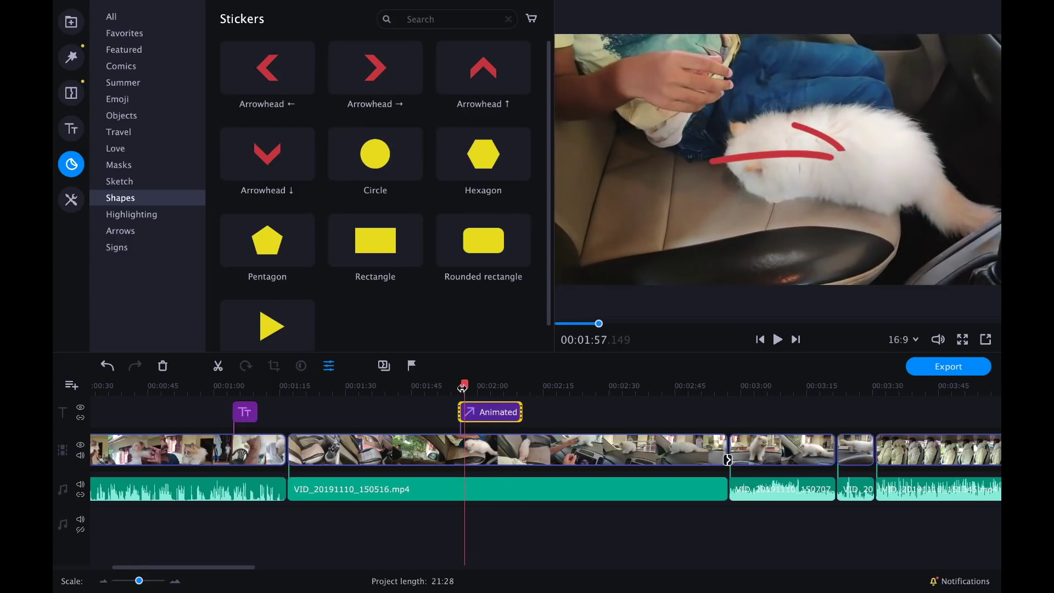
Preview the Bicycle sticker from the Summer collection, and replay the Animated arrow on the timeline
click(149, 78)
click(375, 69)
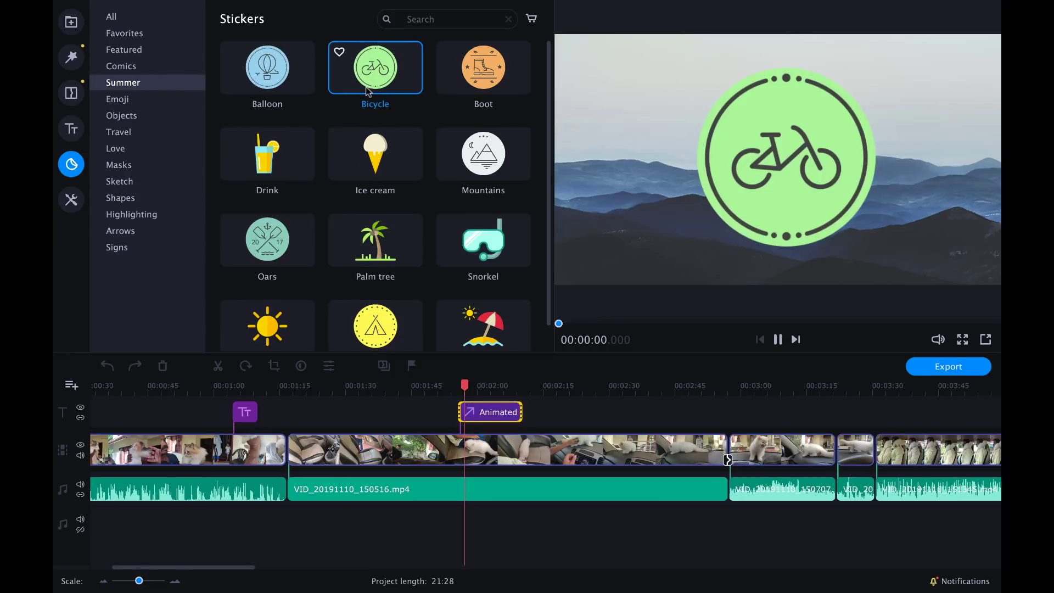
click(460, 385)
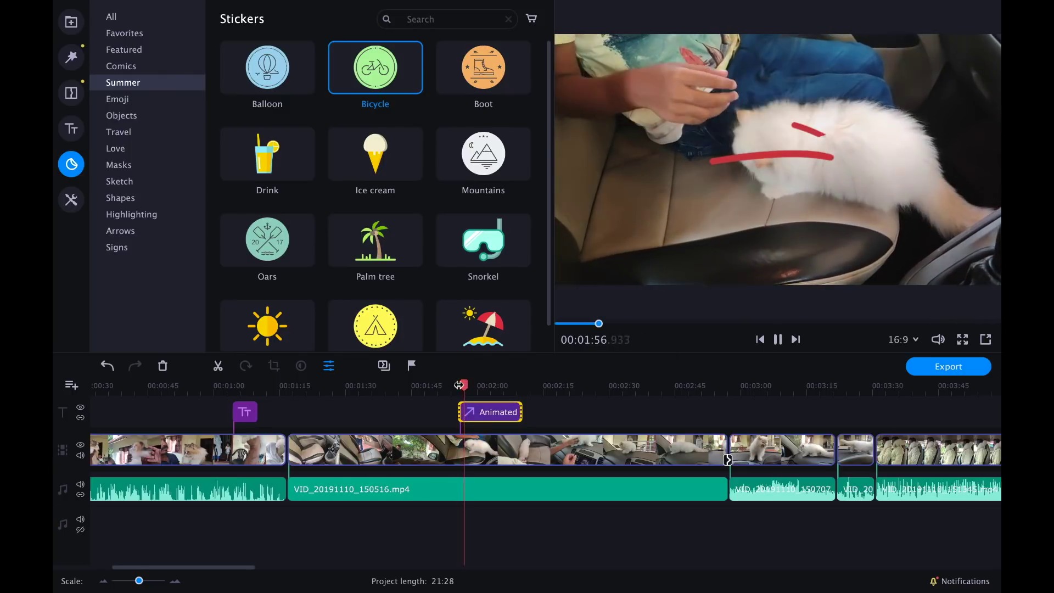
key(space)
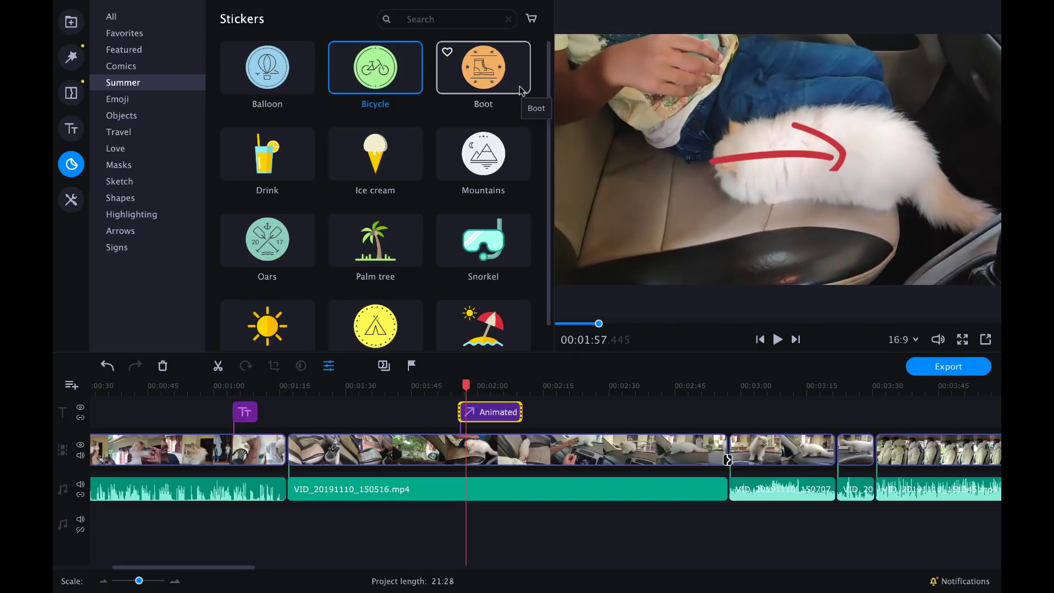
Look through the project's export and upload options, open Upload to YouTube, and close the export window
click(361, 7)
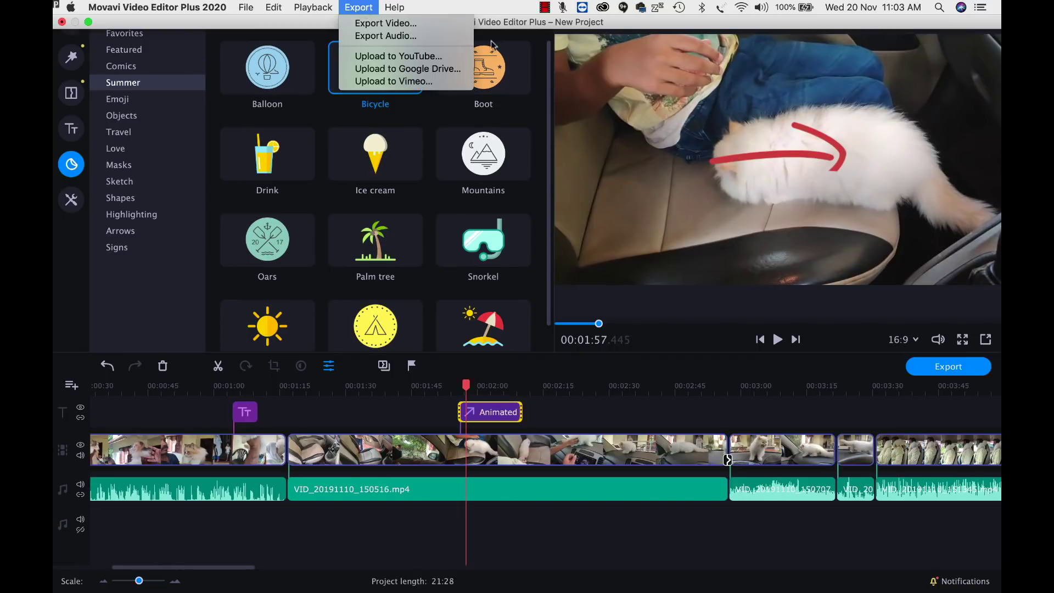
click(314, 34)
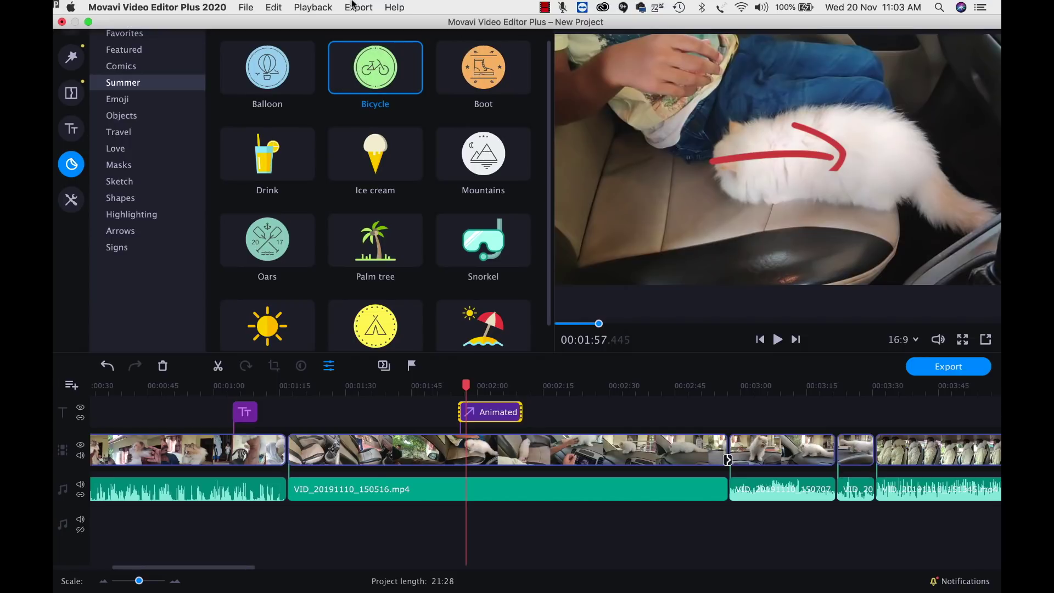
click(354, 7)
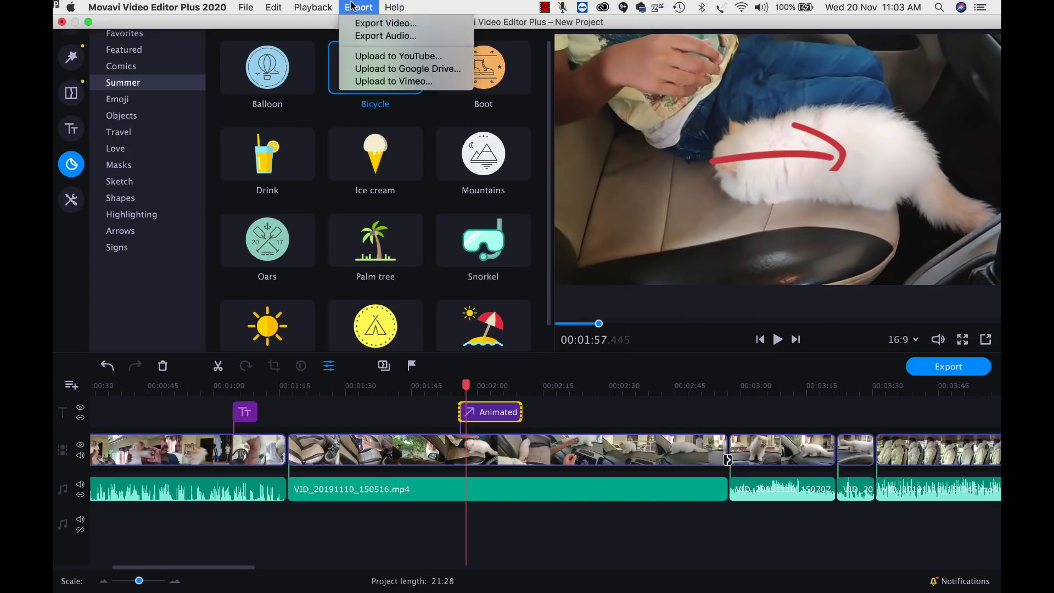
click(380, 56)
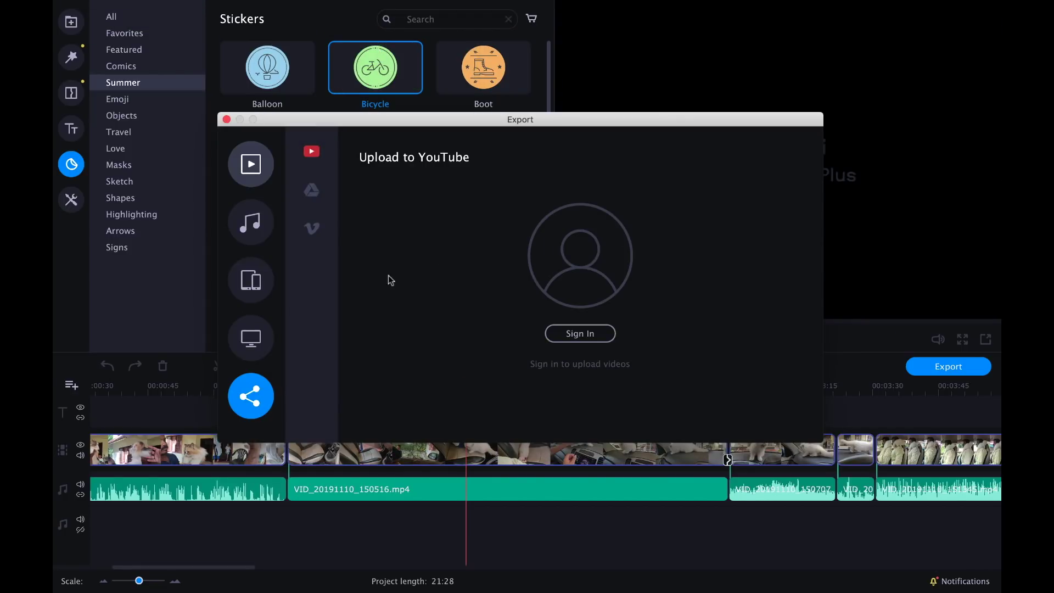
click(226, 120)
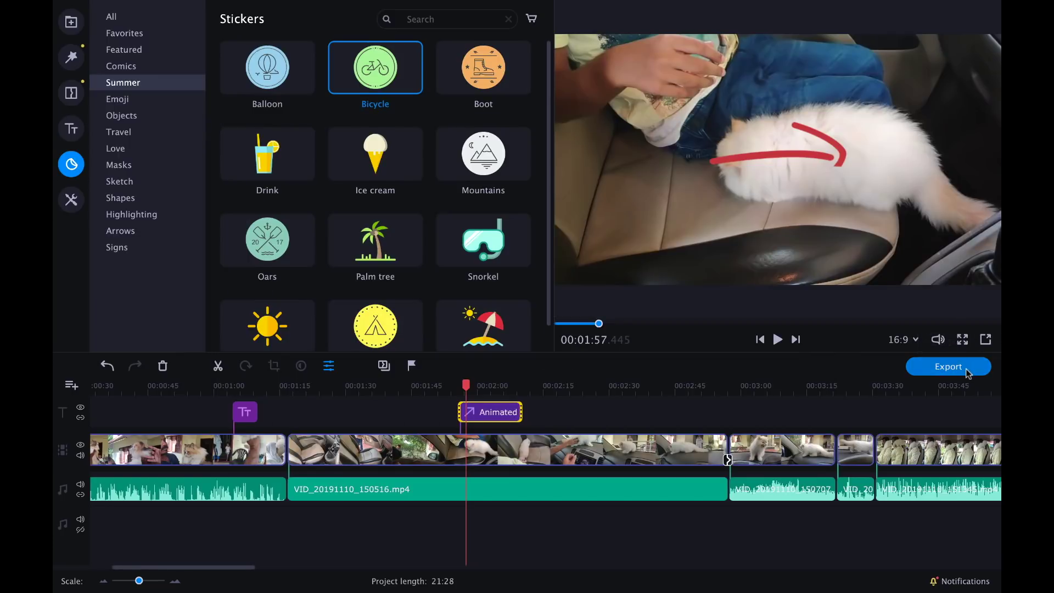
Reopen the export window and examine the audio and video formats, selecting MOV and finally MP4
click(968, 373)
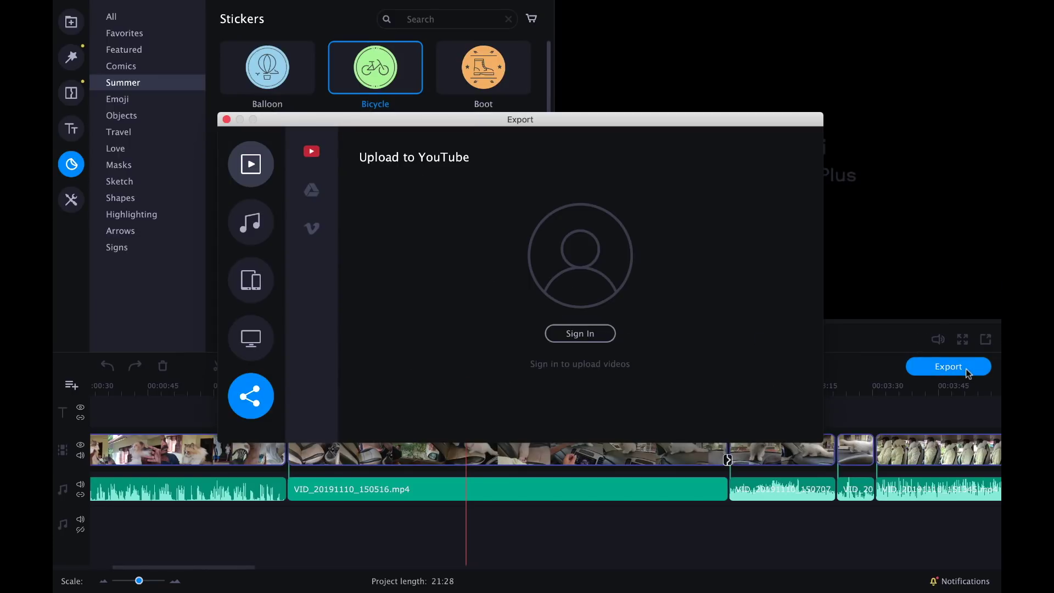
click(252, 237)
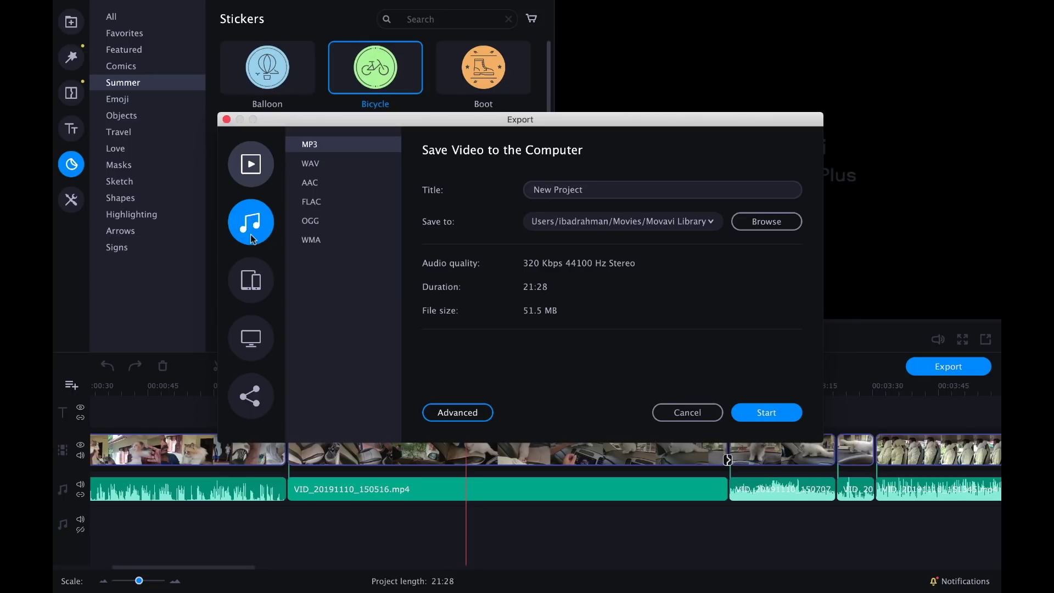
click(253, 168)
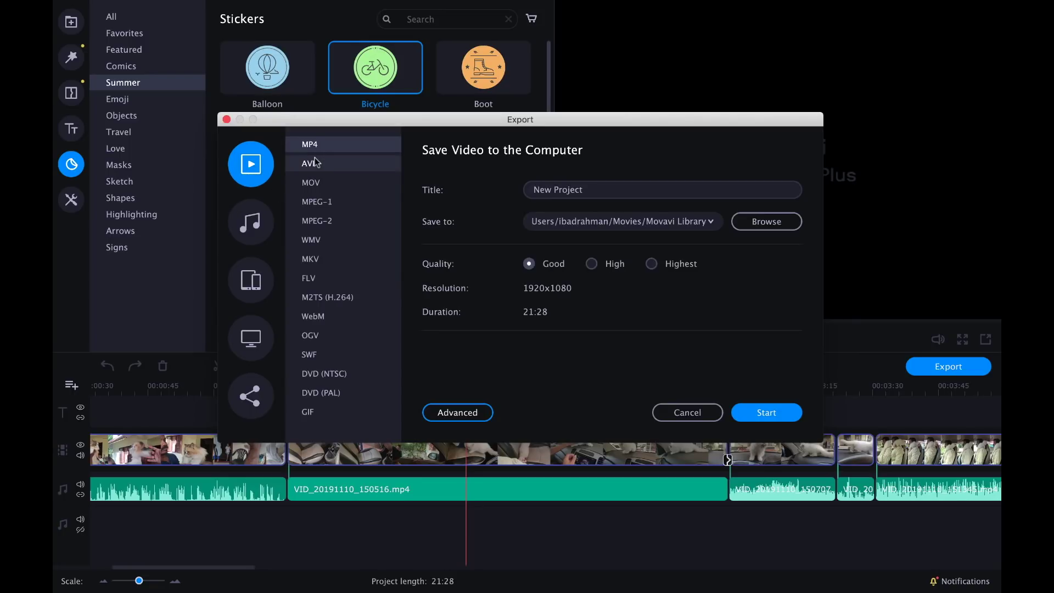
click(313, 183)
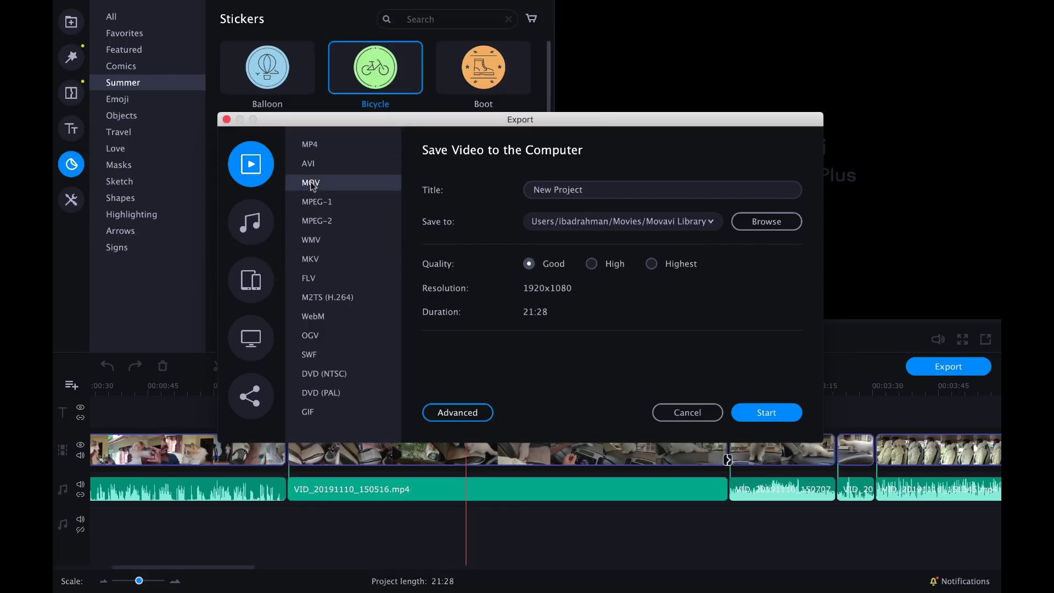
click(312, 147)
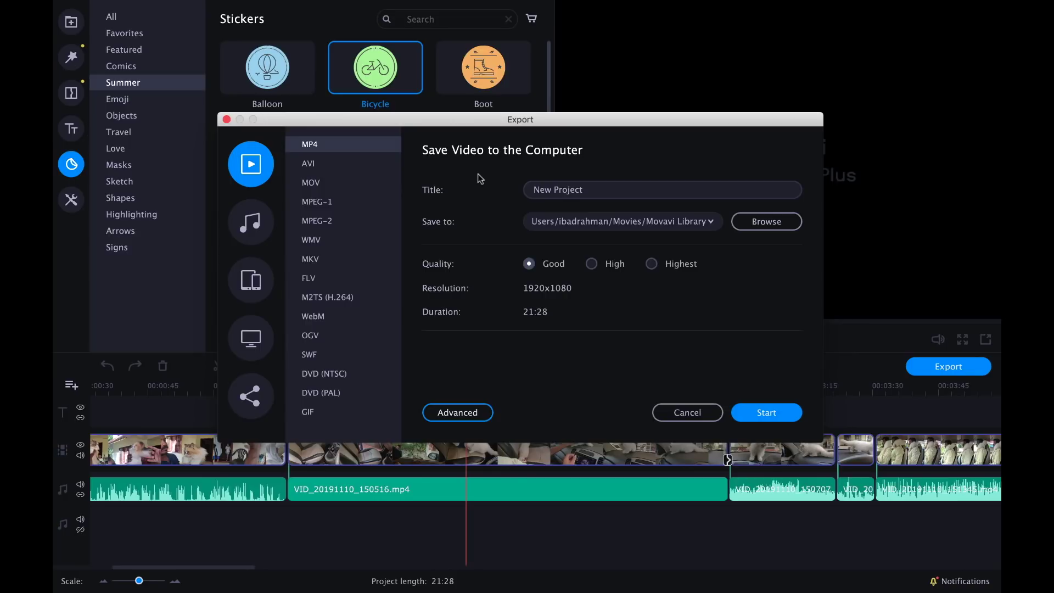
Examine the advanced MP4 export settings and video codec choices without exporting, and return the playhead to about 00:00:53
click(455, 416)
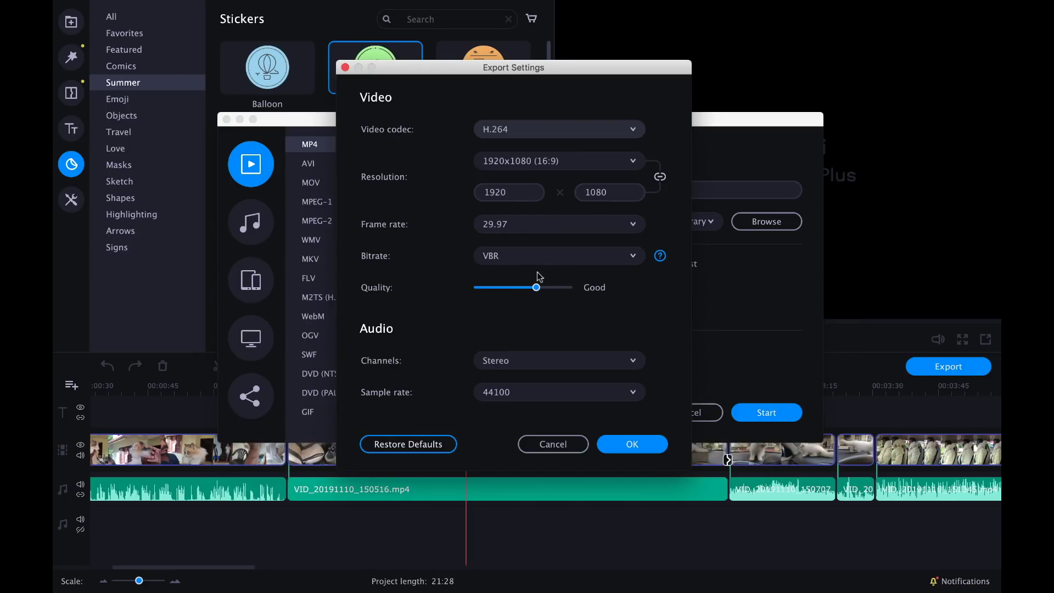
click(567, 132)
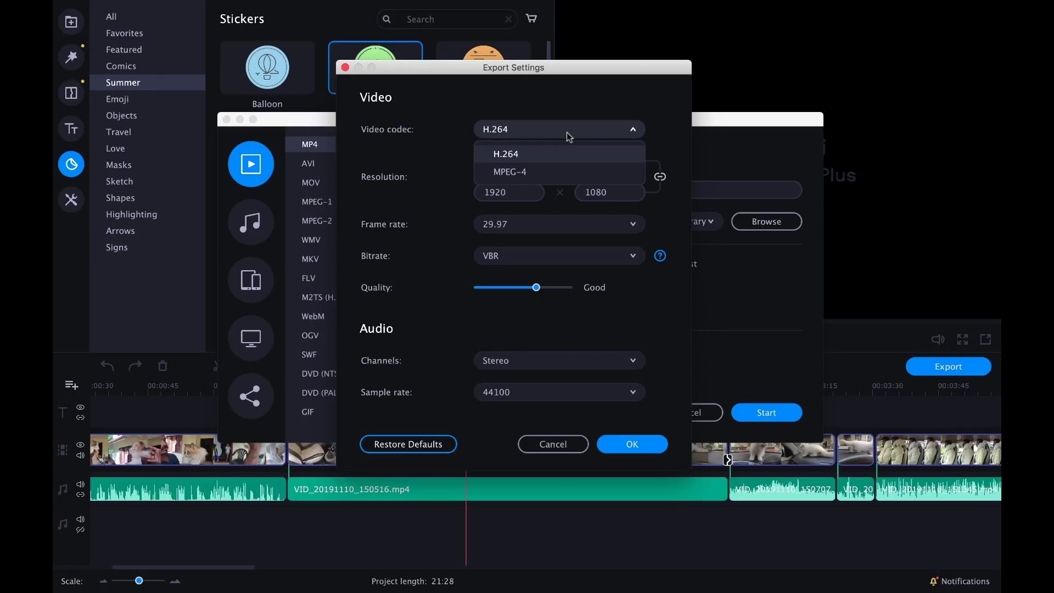
click(557, 160)
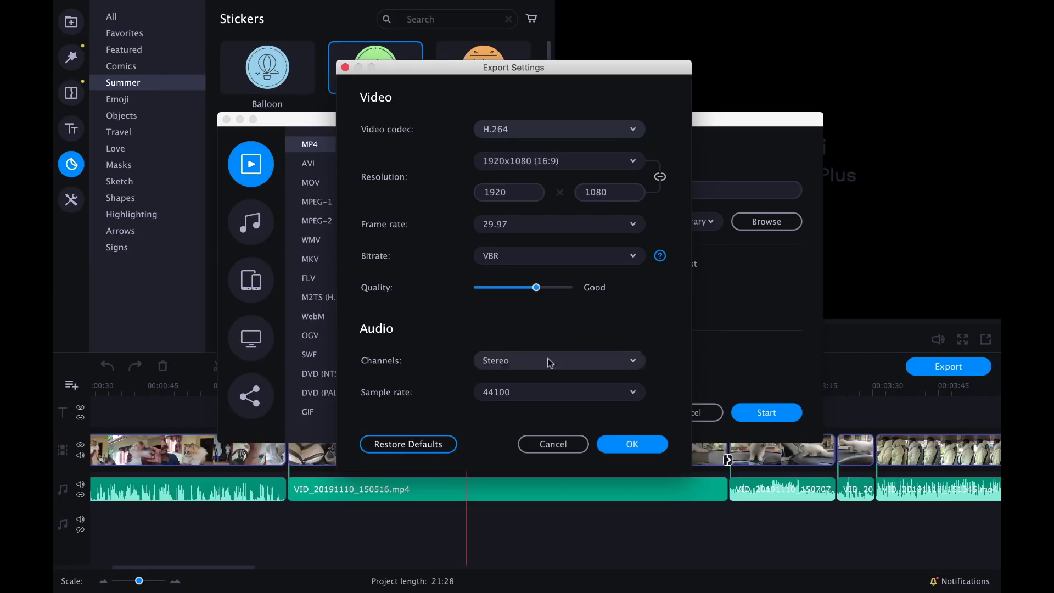
click(564, 442)
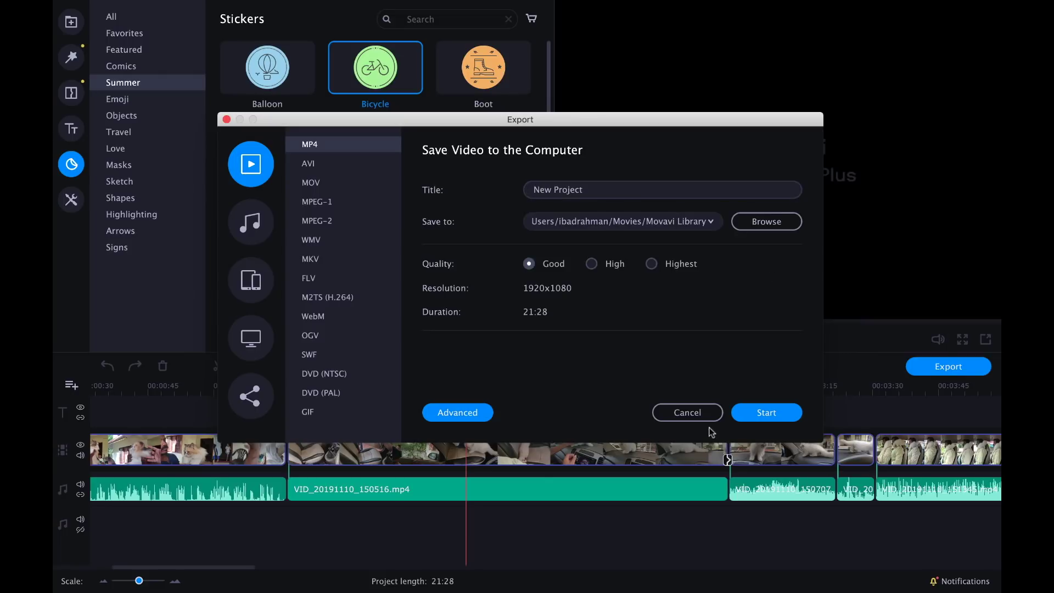
click(688, 412)
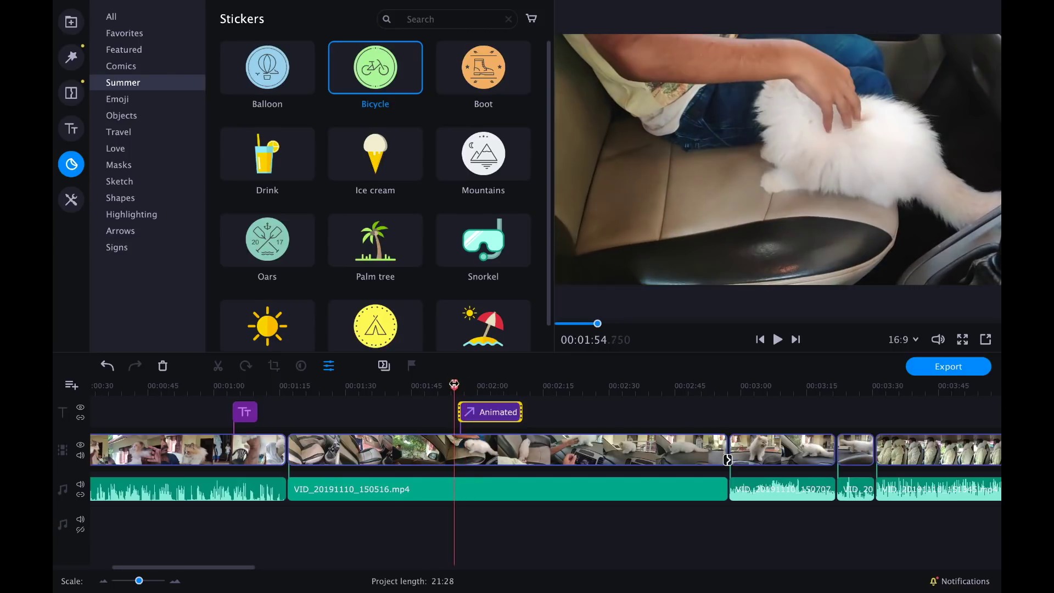
drag(466, 383, 184, 380)
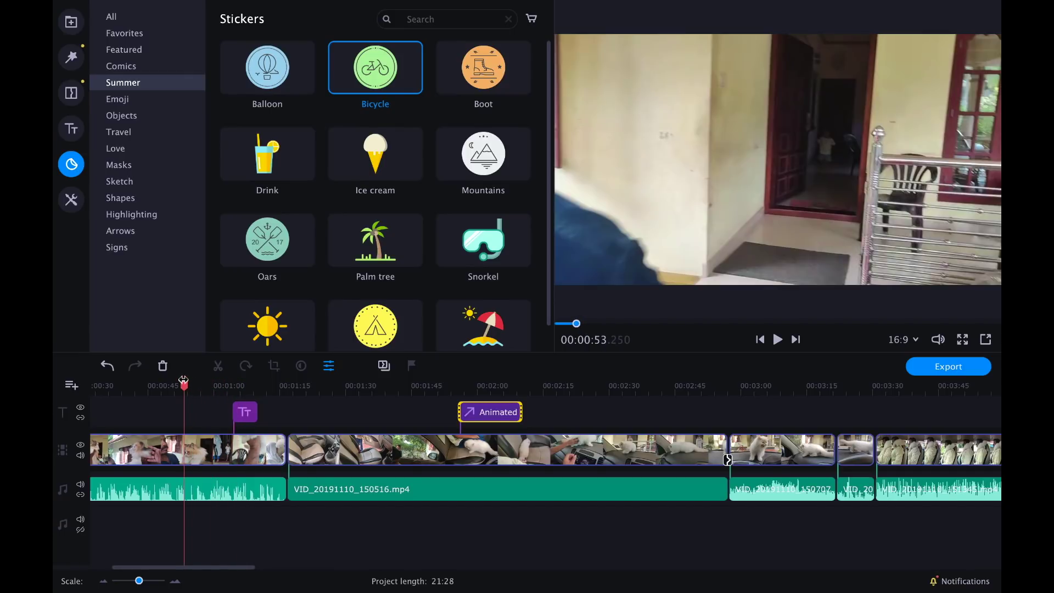